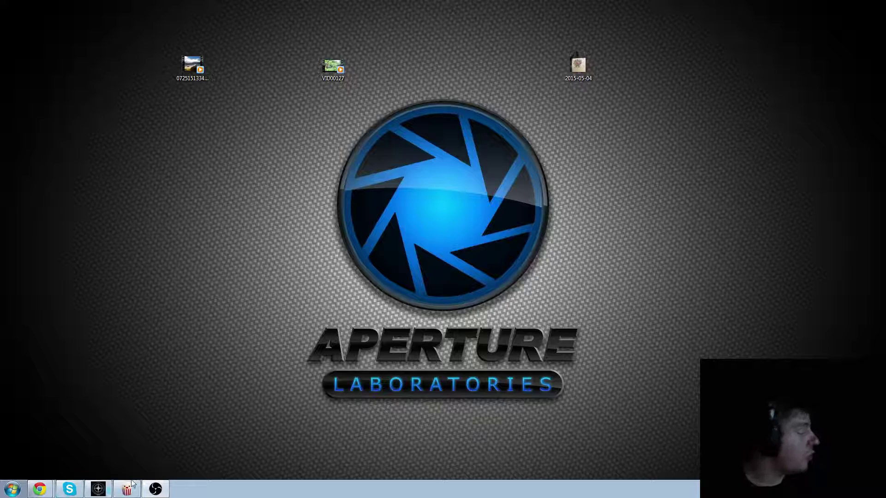
Start Steam, launch liquivid from its library, then minimize Steam.
left_click(13, 489)
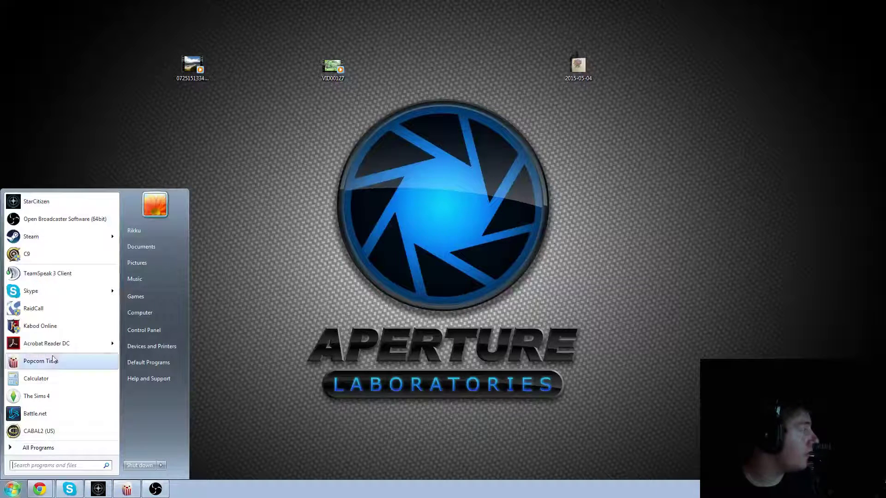
left_click(58, 238)
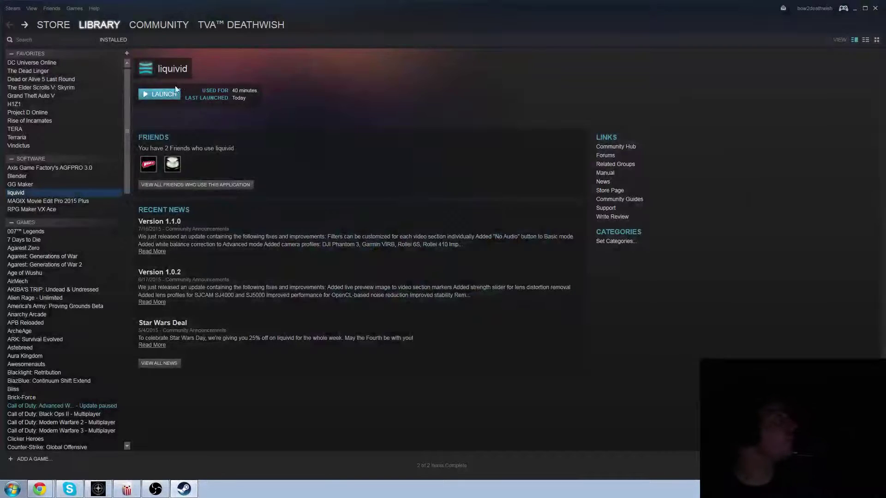
left_click(166, 93)
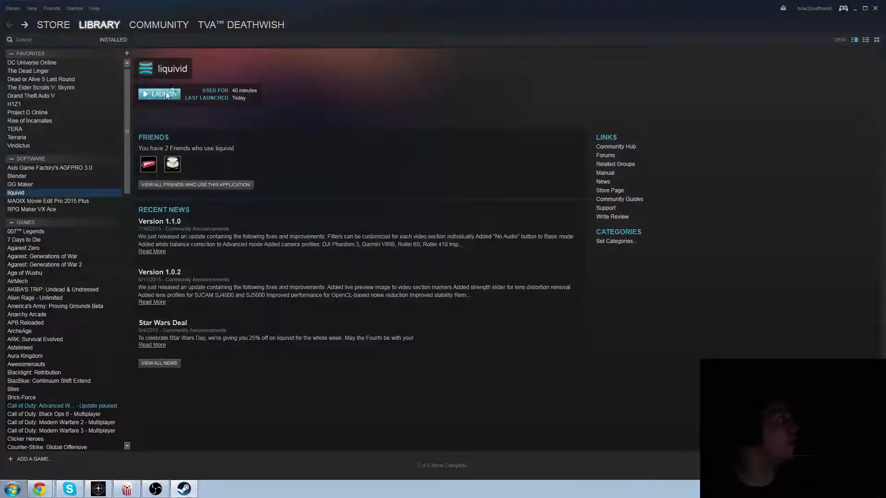
left_click(856, 9)
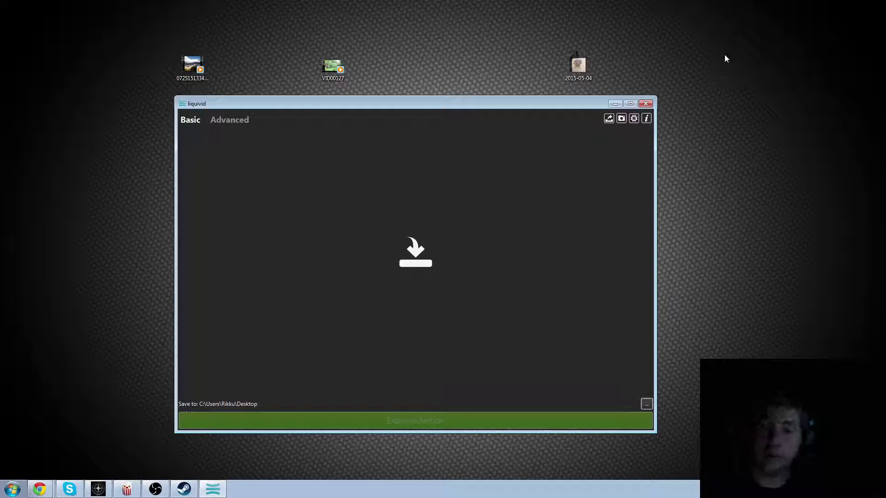
Import the 2015-05-04 desktop photo and turn on its Sharpness, Noise and Colors filters.
left_click_drag(578, 64, 423, 192)
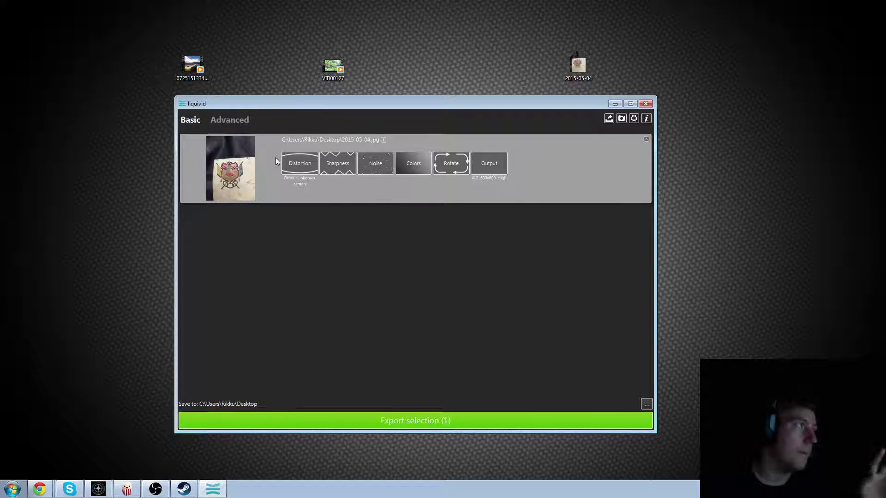
left_click(342, 172)
left_click(378, 169)
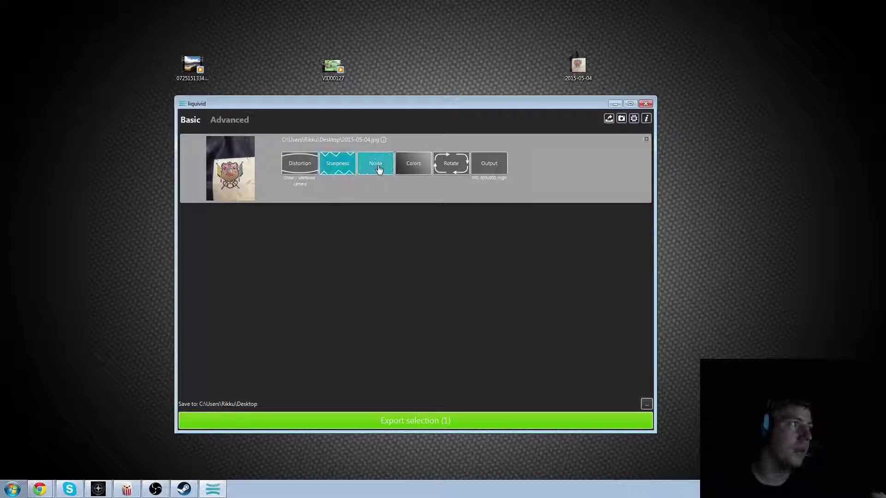
left_click(415, 166)
Check the Rotate options without changing the angle, then turn Colors, Noise and Sharpness back off.
left_click(440, 161)
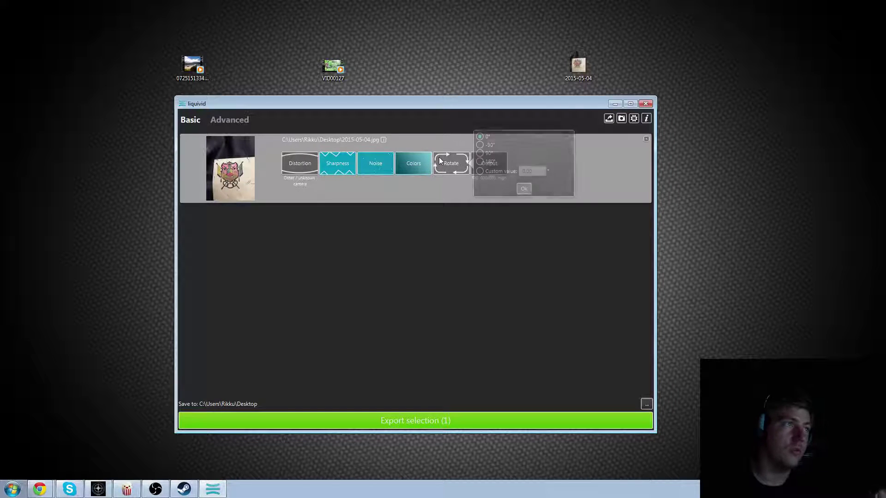
left_click(524, 189)
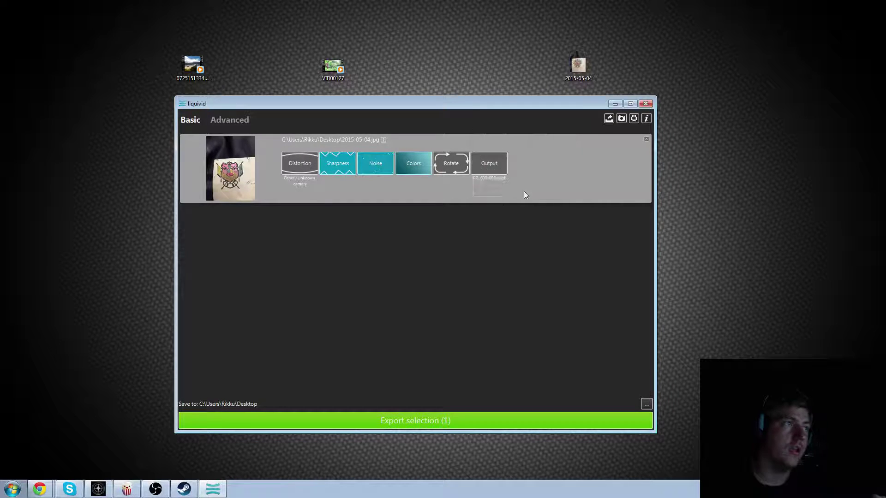
left_click(407, 168)
left_click(376, 165)
left_click(335, 163)
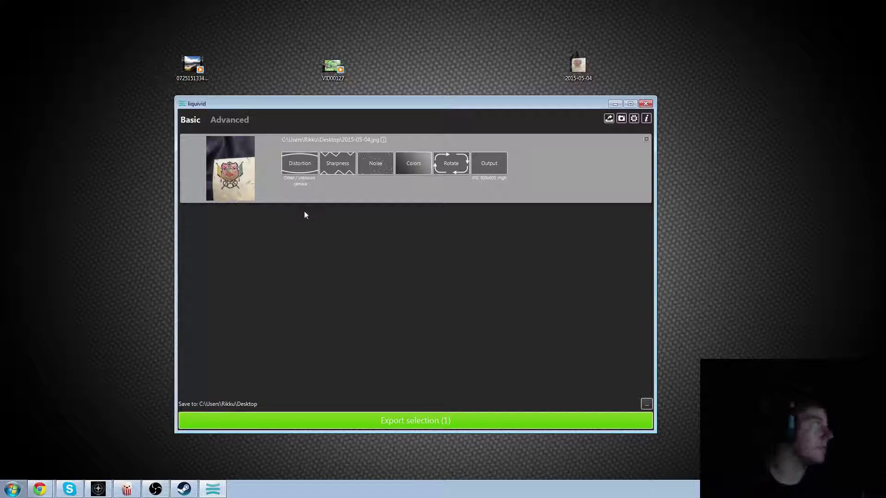
Switch to Advanced mode and scroll the settings panel down to Output.
left_click(235, 121)
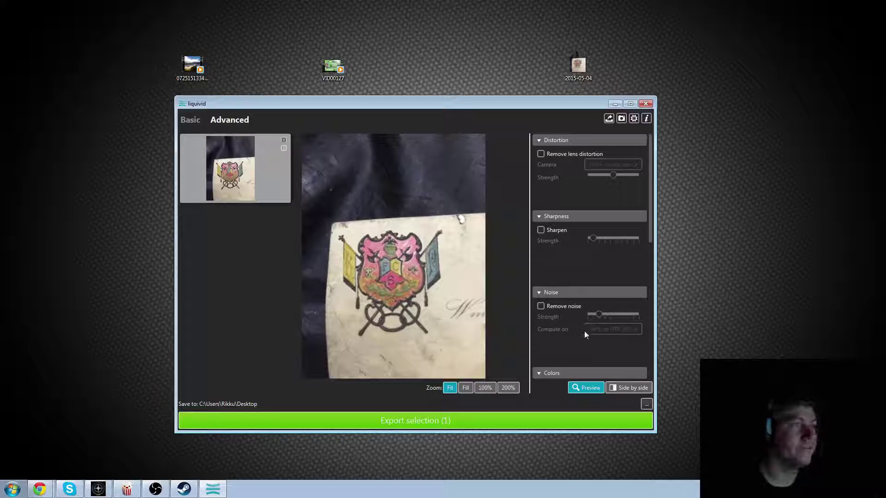
scroll(616, 295, "down", 5)
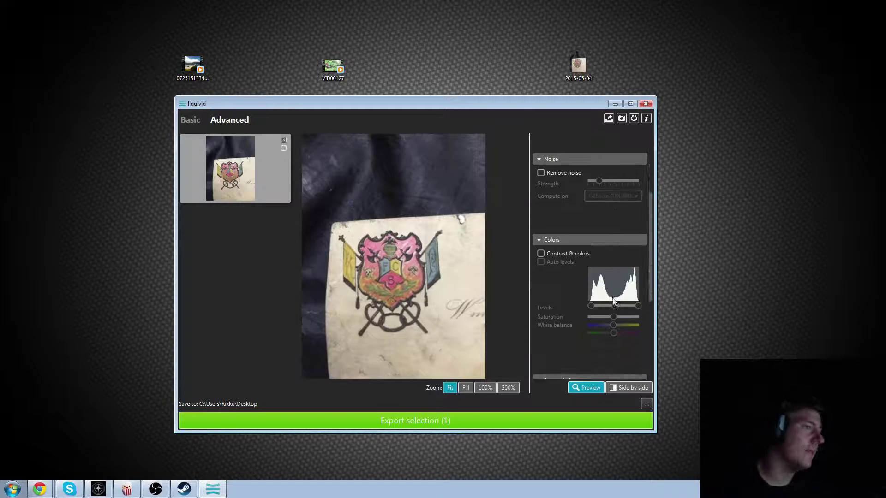
scroll(613, 303, "down", 3)
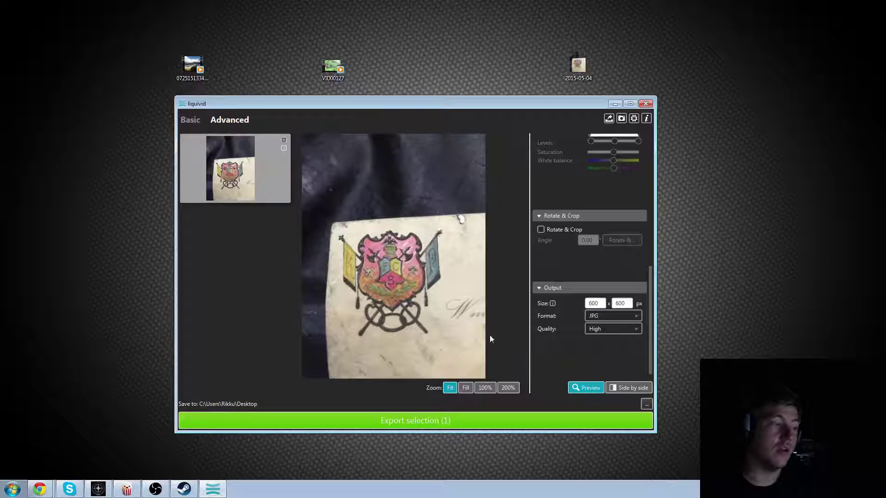
Try the preview at 100% and 200% zoom, then fit the whole photo back.
left_click(490, 386)
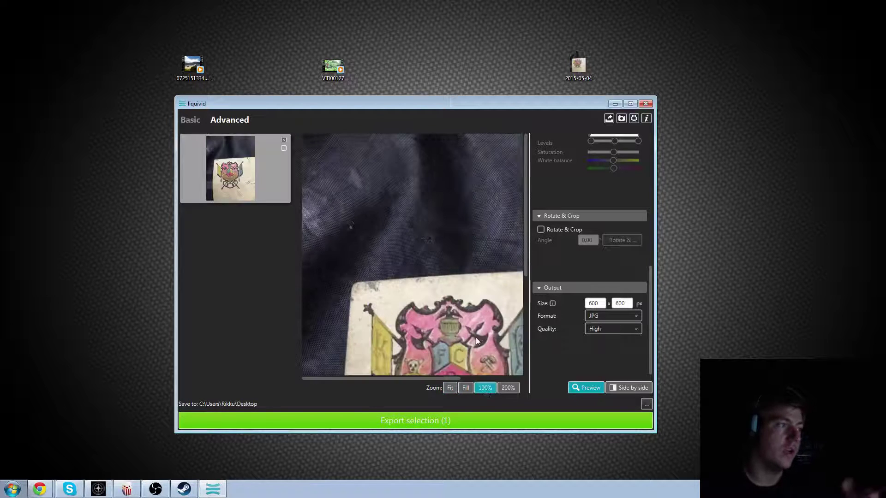
scroll(476, 337, "down", 3)
left_click(501, 392)
left_click(451, 388)
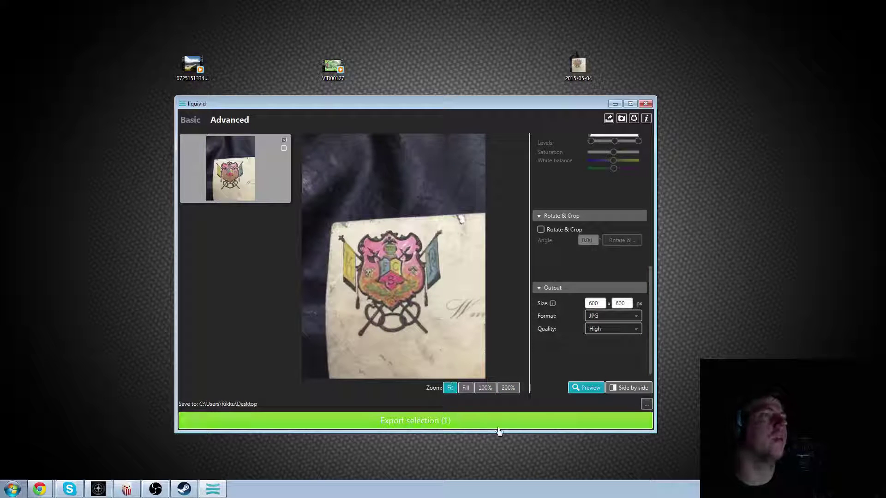
scroll(581, 304, "up", 1)
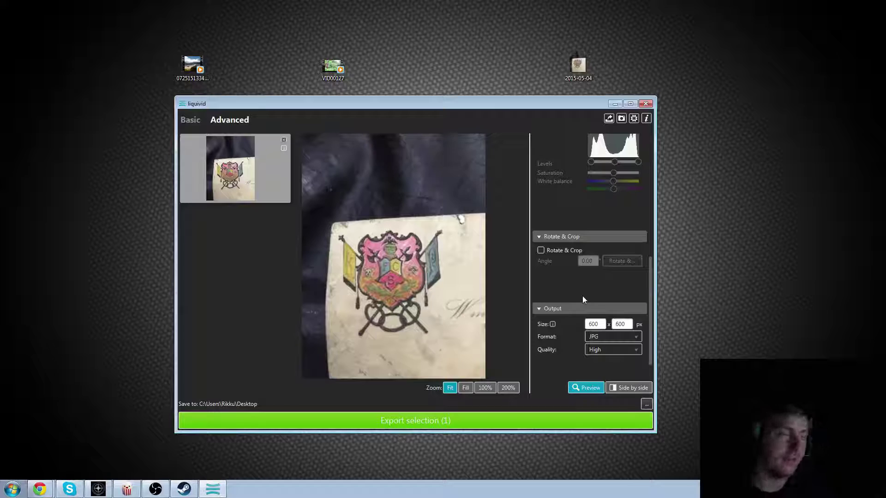
Change the output format to PNG, set width and height to 184, and export the selection.
left_click(612, 338)
left_click(608, 347)
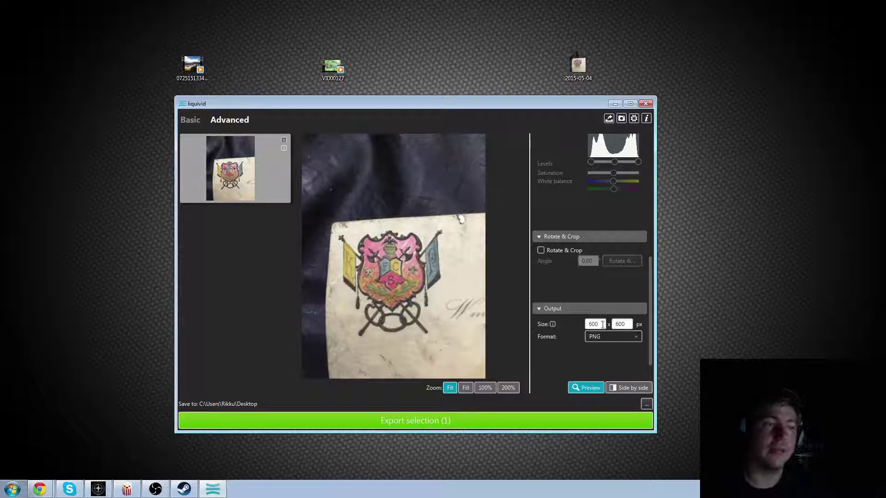
left_click_drag(602, 324, 570, 328)
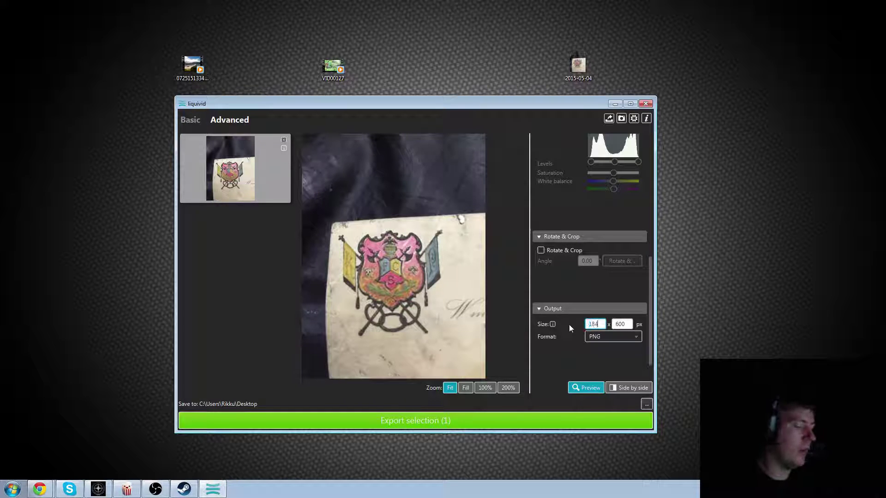
key("Tab")
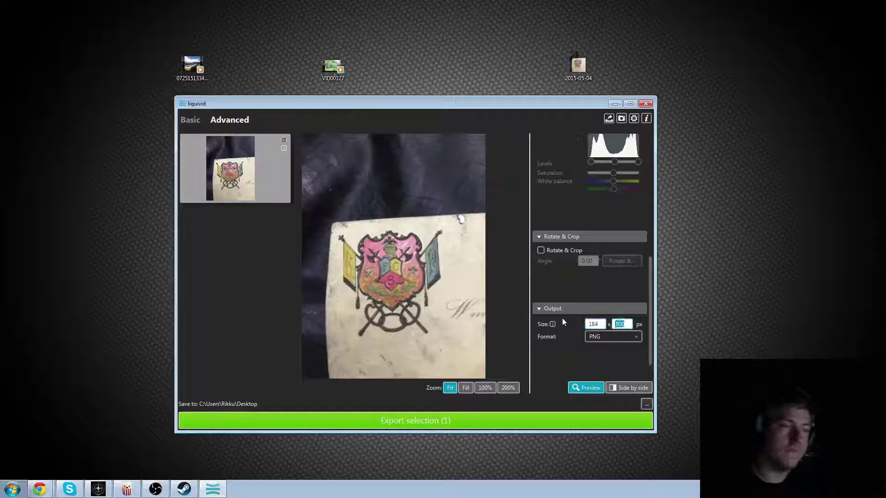
type("184")
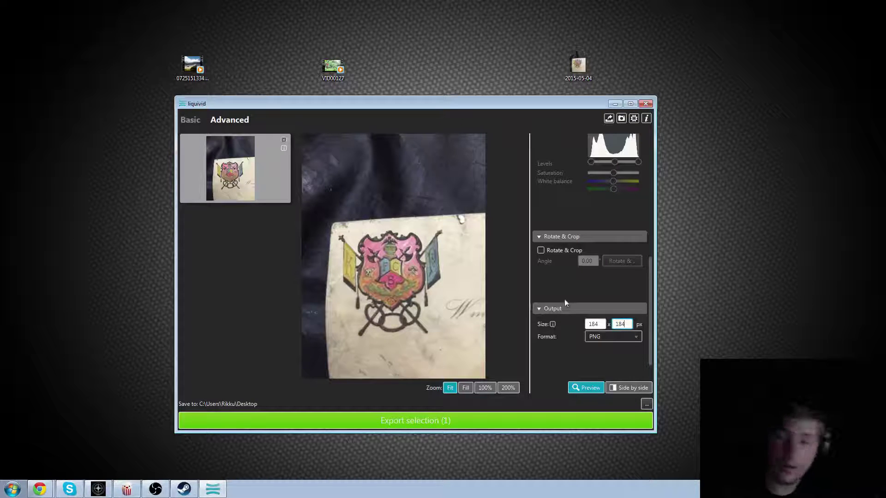
left_click(421, 417)
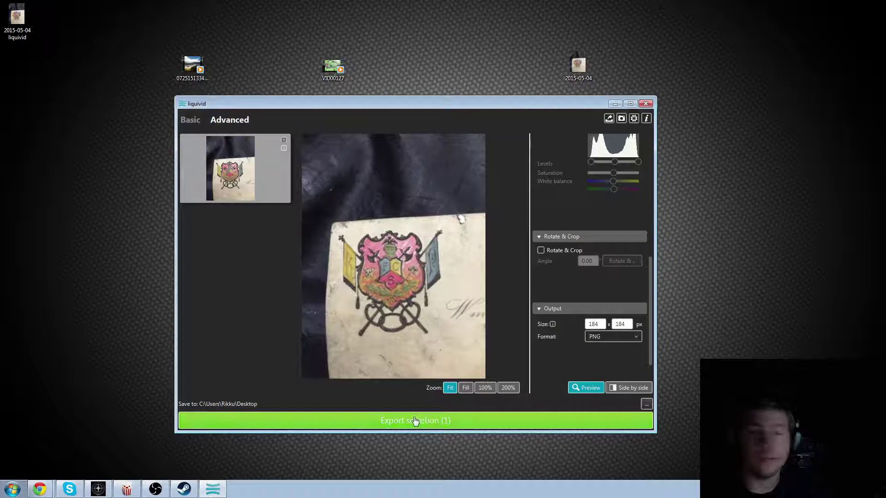
Open the exported 2015-05-04 liquivid image and the original photo side by side in Photo Viewer.
left_click(27, 15)
double_click(26, 15)
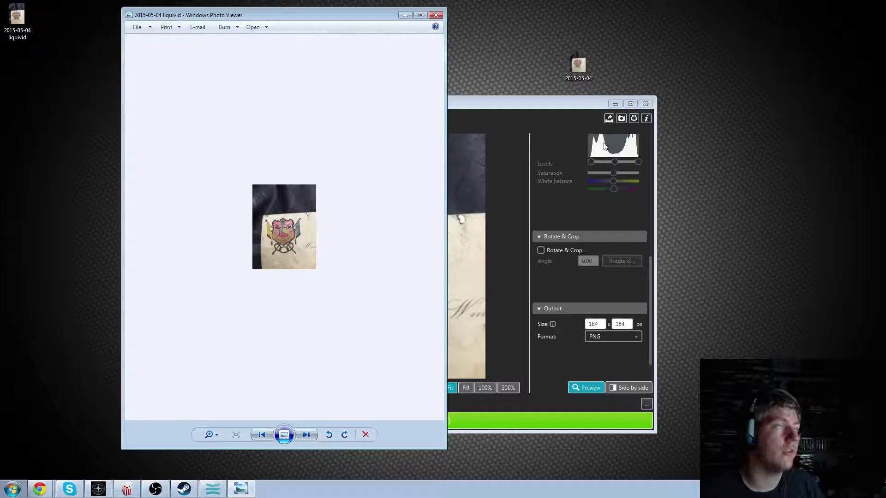
double_click(578, 64)
left_click_drag(326, 8, 678, 33)
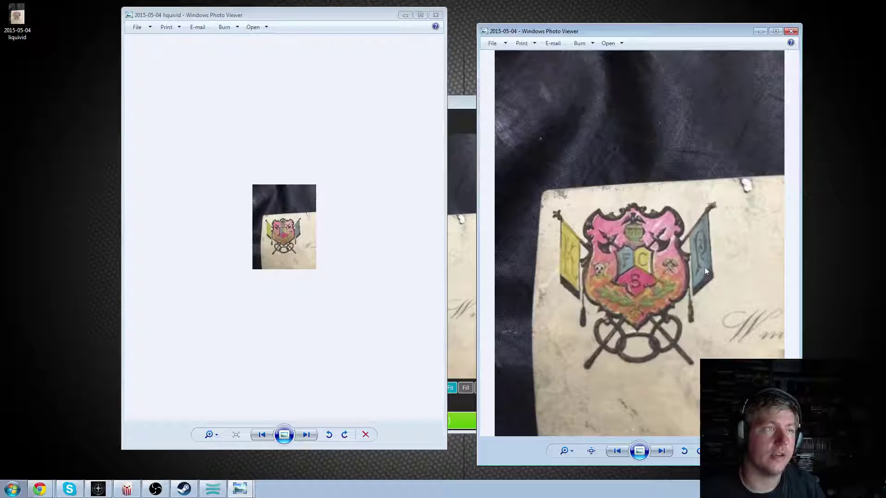
Check the exported image's file properties (138×184 px, 47.3 KB), then close them.
right_click(285, 225)
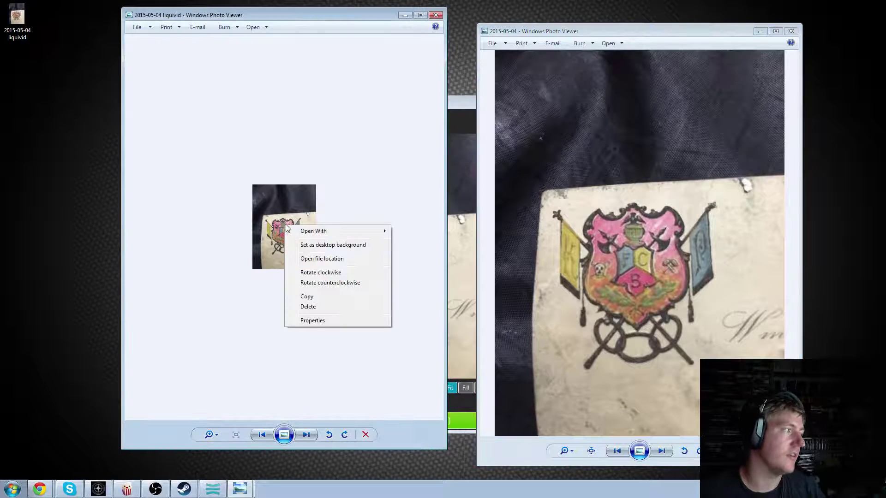
left_click(313, 321)
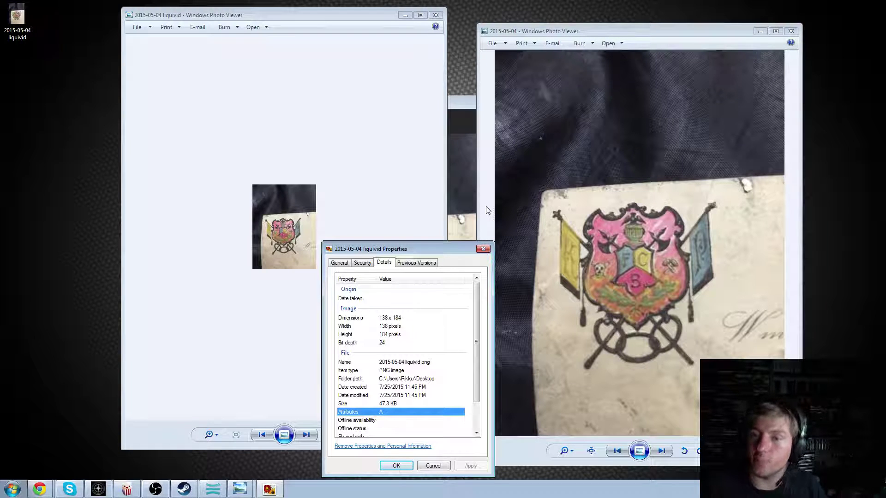
left_click(483, 249)
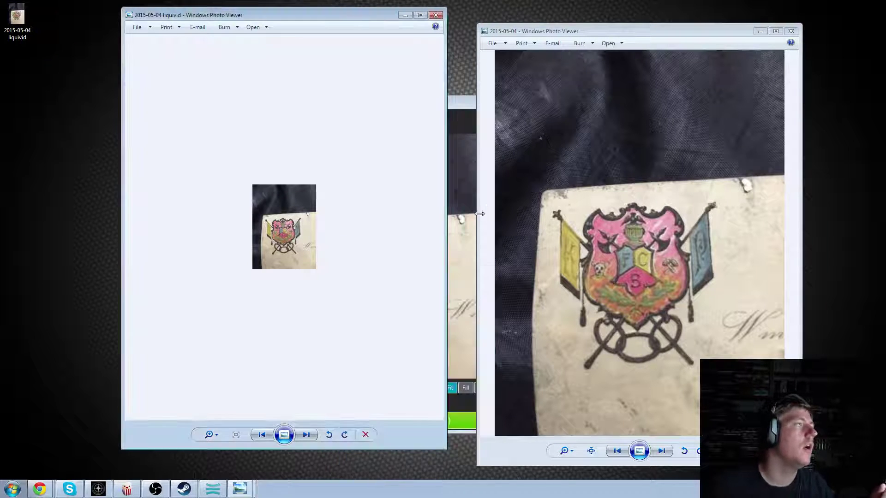
Close both Photo Viewer windows to return to liquivid's 184×184 PNG settings.
left_click(435, 15)
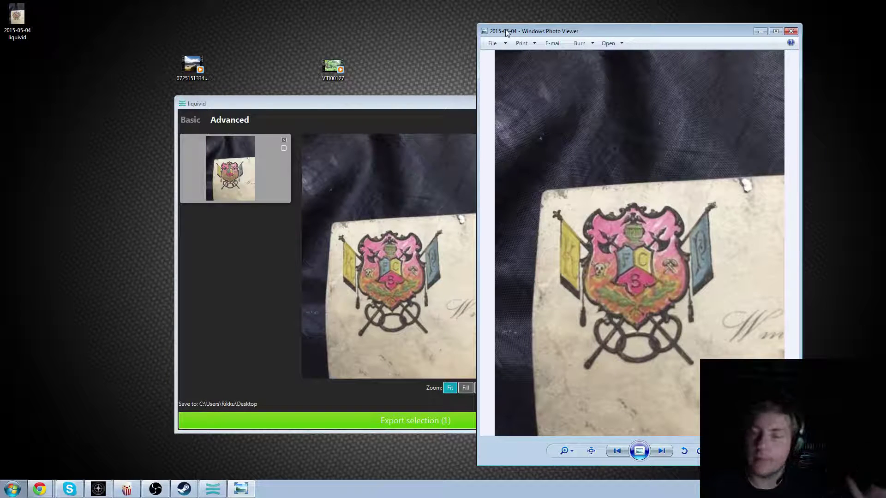
left_click(794, 32)
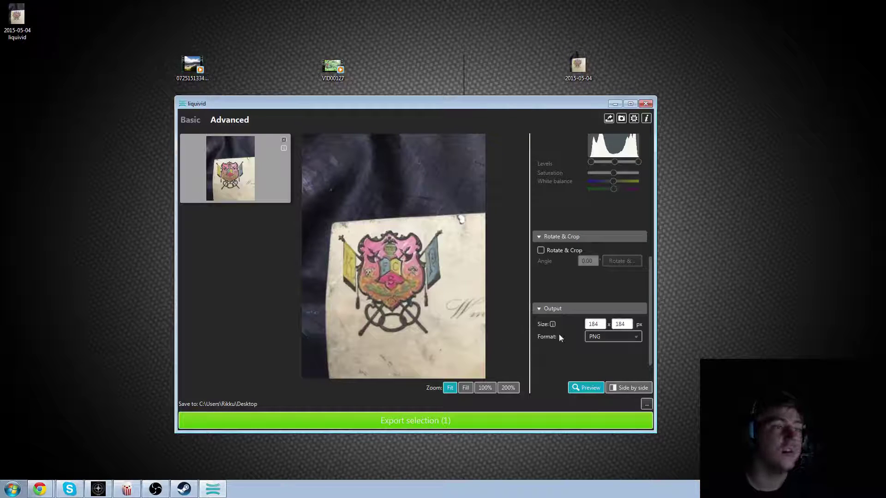
scroll(561, 334, "up", 1)
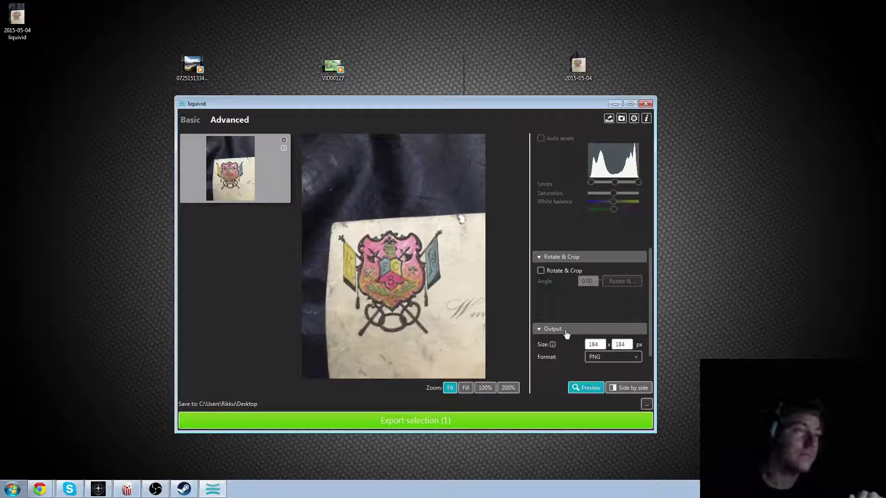
left_click(560, 273)
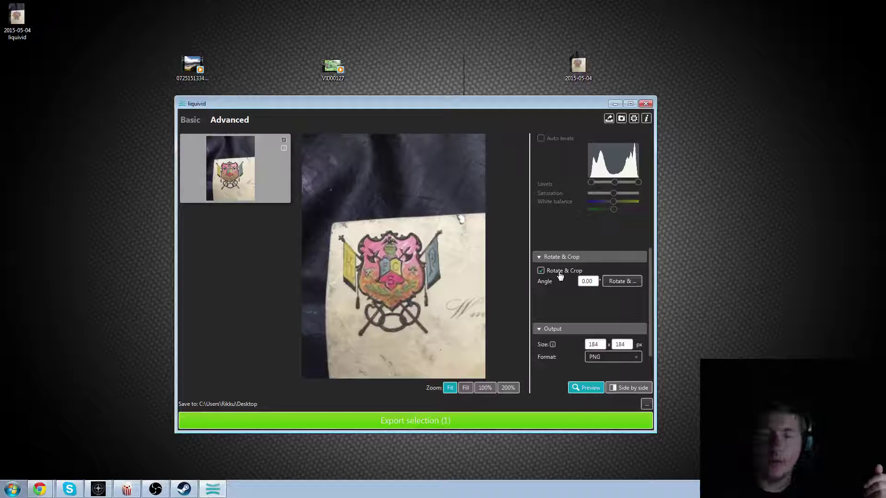
left_click(560, 273)
scroll(559, 271, "up", 3)
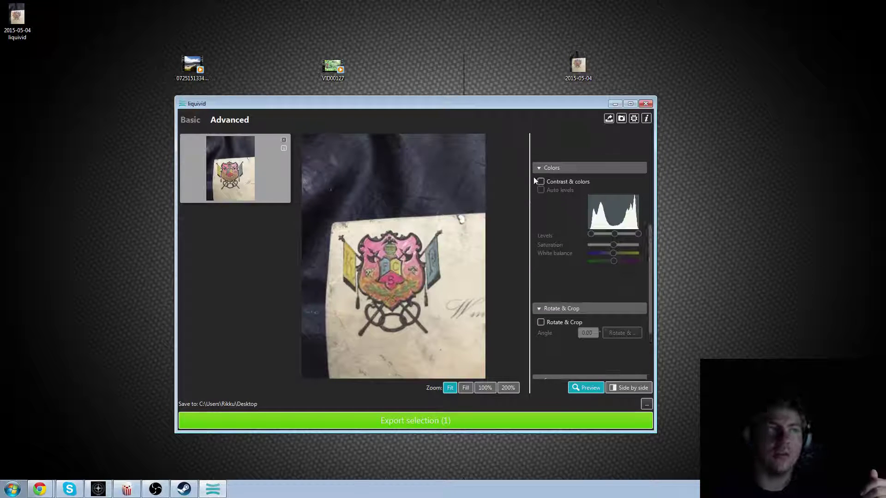
left_click(541, 181)
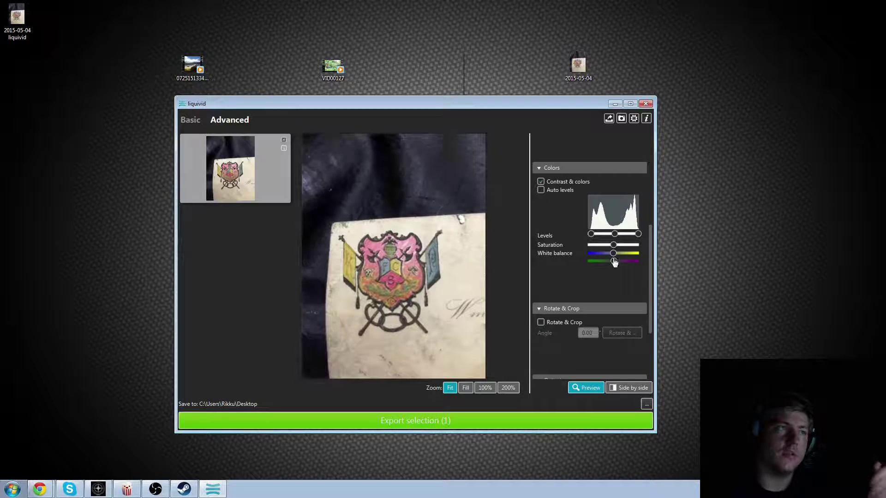
mouse_move(614, 262)
left_mouse_down()
mouse_move(595, 264)
mouse_move(613, 264)
left_mouse_up()
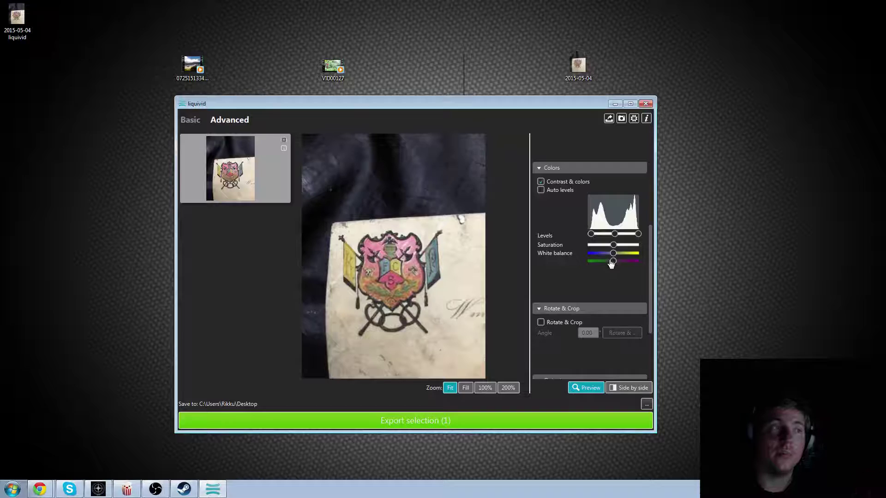
left_click(541, 190)
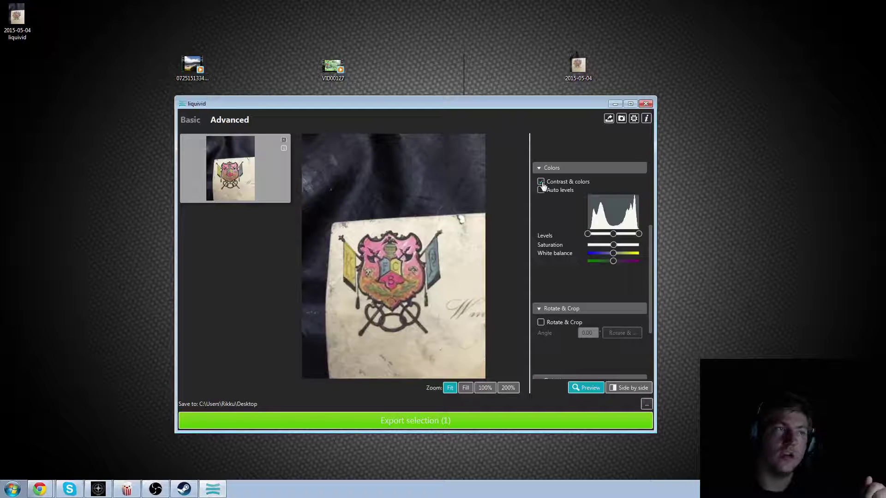
left_click(542, 183)
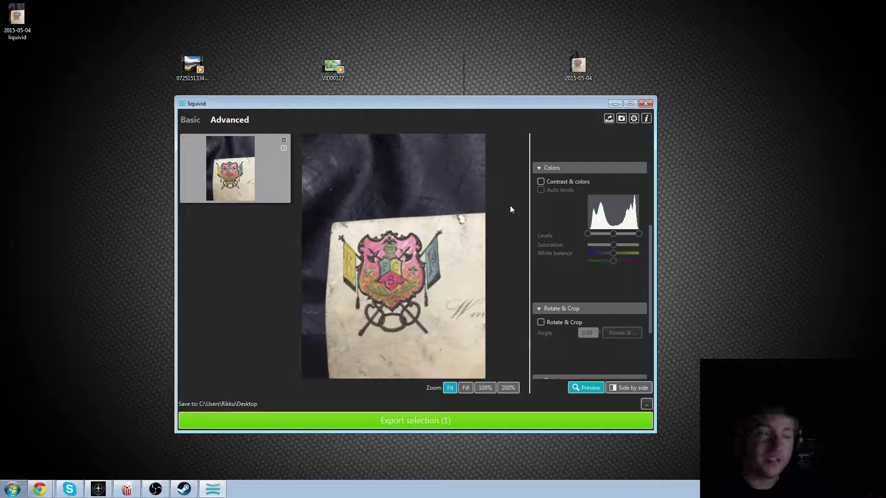
scroll(563, 253, "up", 1)
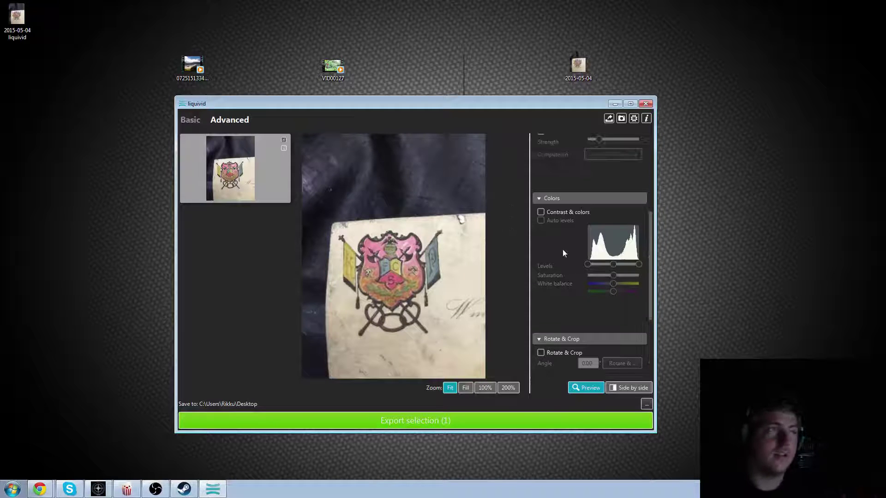
scroll(563, 253, "up", 3)
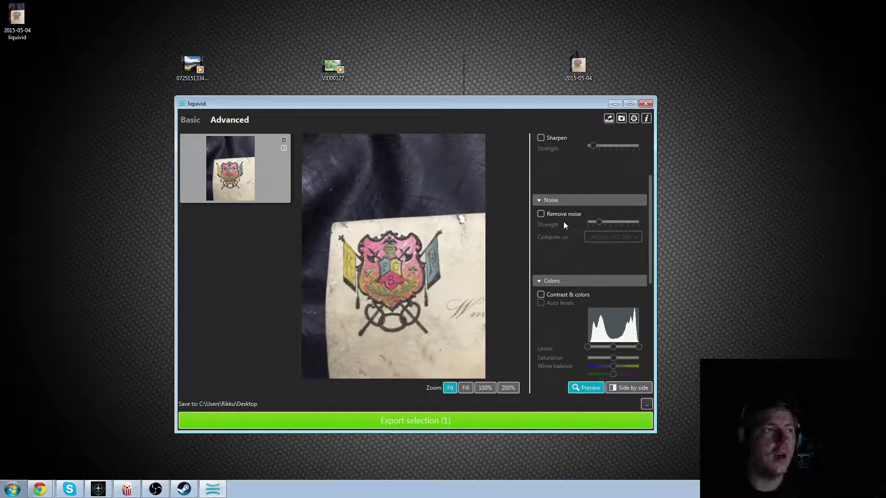
left_click(541, 215)
mouse_move(598, 222)
left_mouse_down()
mouse_move(642, 223)
mouse_move(599, 225)
mouse_move(654, 234)
mouse_move(605, 223)
left_mouse_up()
left_click(543, 215)
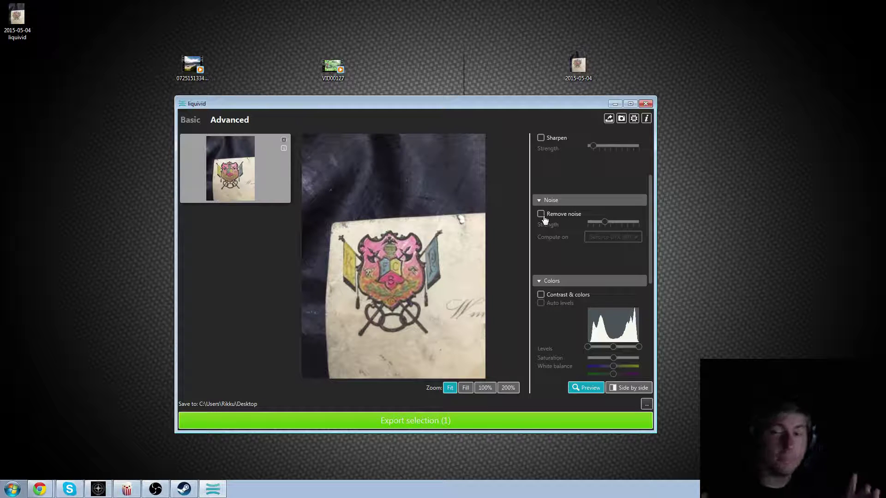
scroll(586, 212, "up", 3)
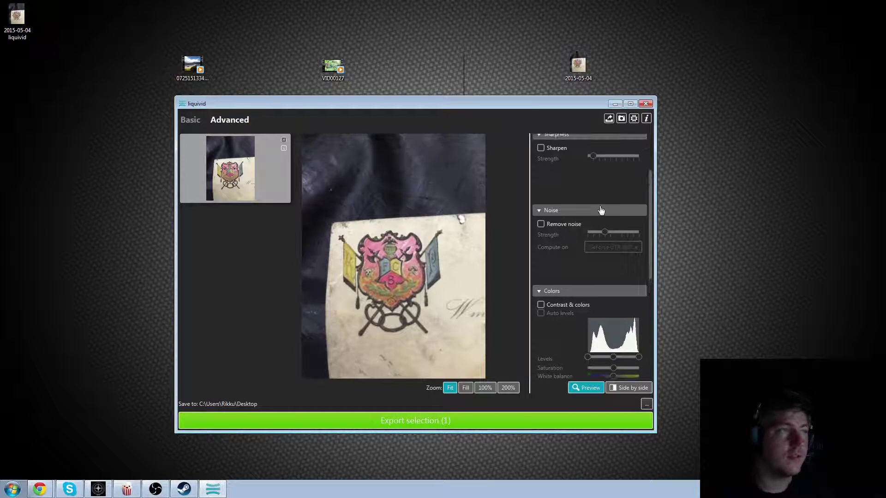
left_click(541, 209)
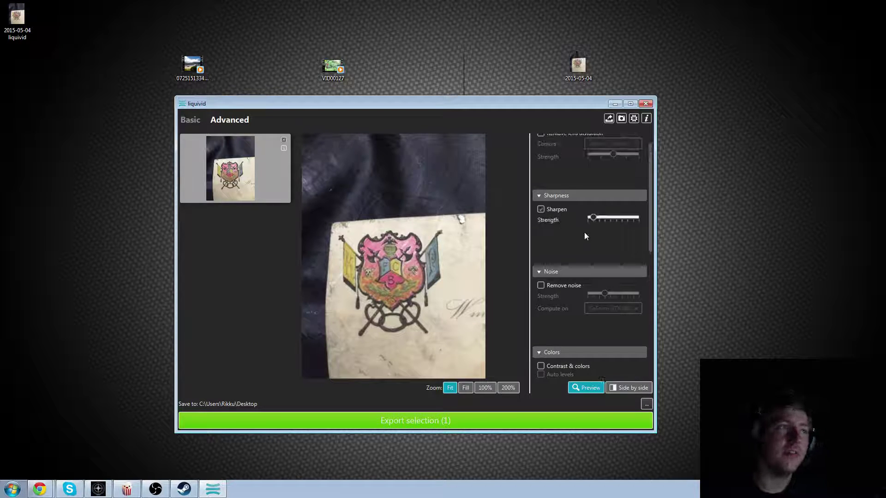
left_click_drag(594, 218, 650, 219)
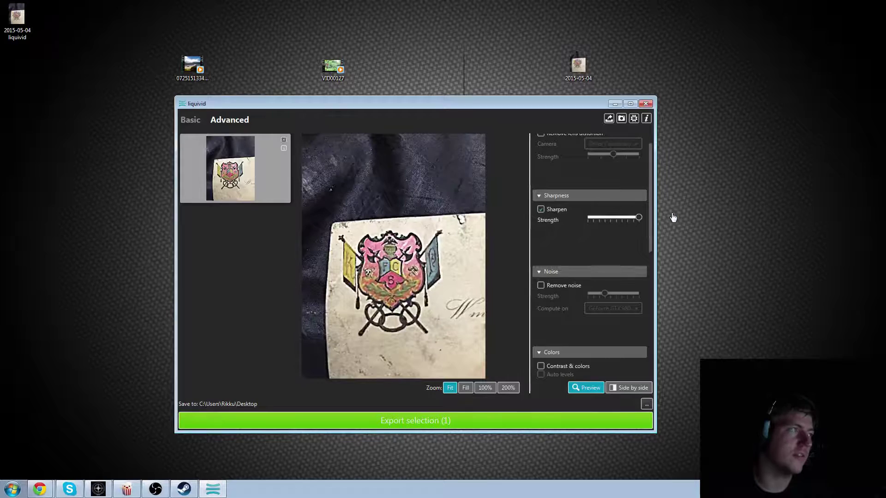
scroll(566, 186, "up", 1)
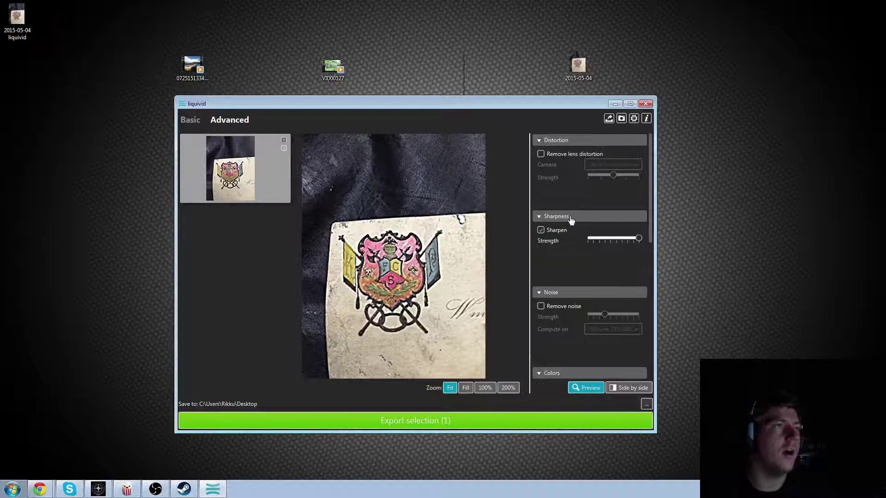
left_click(542, 231)
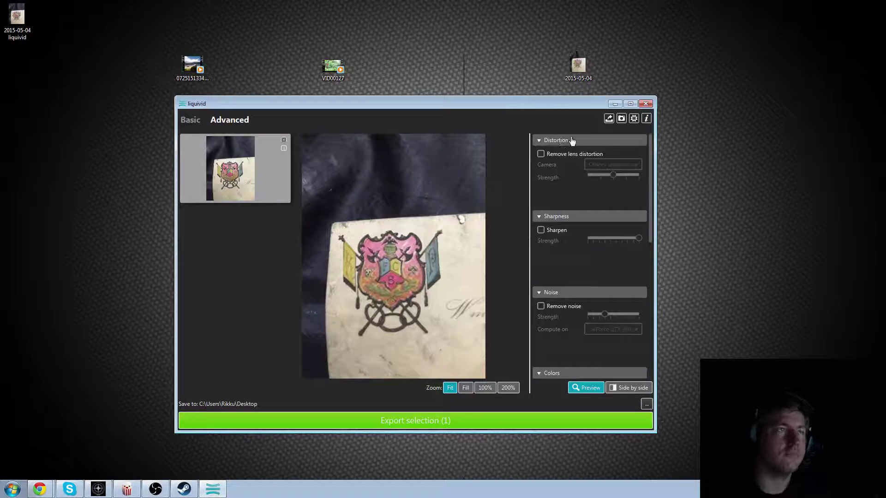
left_click(556, 154)
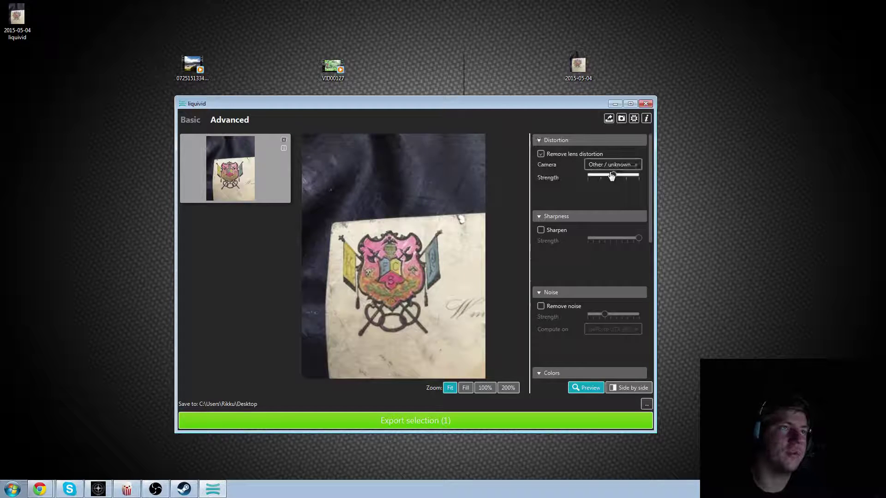
mouse_move(613, 175)
left_mouse_down()
mouse_move(660, 176)
mouse_move(571, 170)
mouse_move(611, 176)
left_mouse_up()
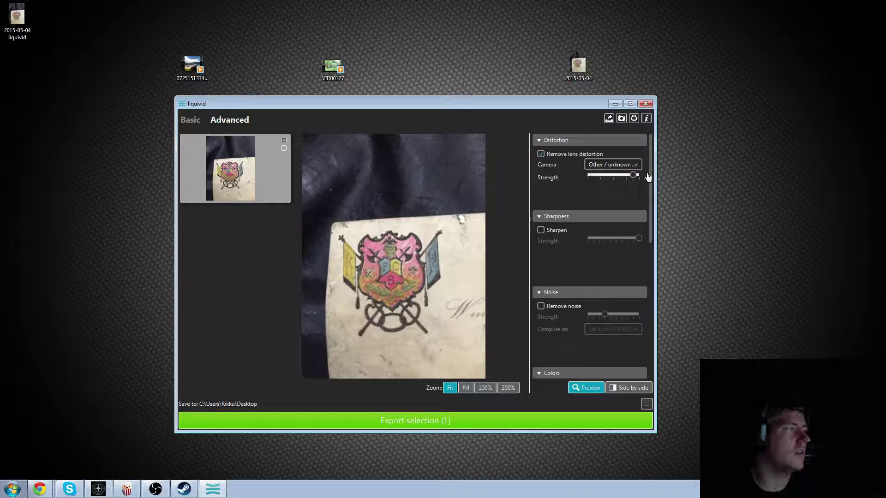
mouse_move(600, 176)
left_mouse_down()
mouse_move(636, 176)
mouse_move(605, 177)
left_mouse_up()
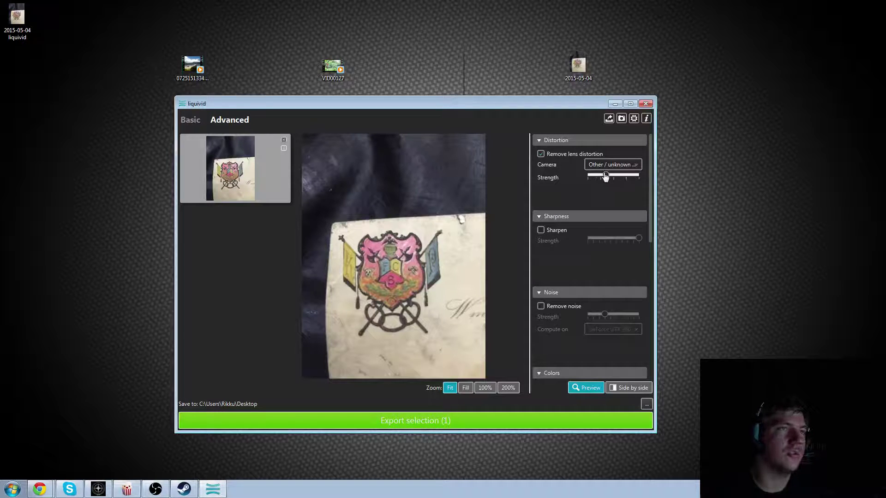
left_click(617, 166)
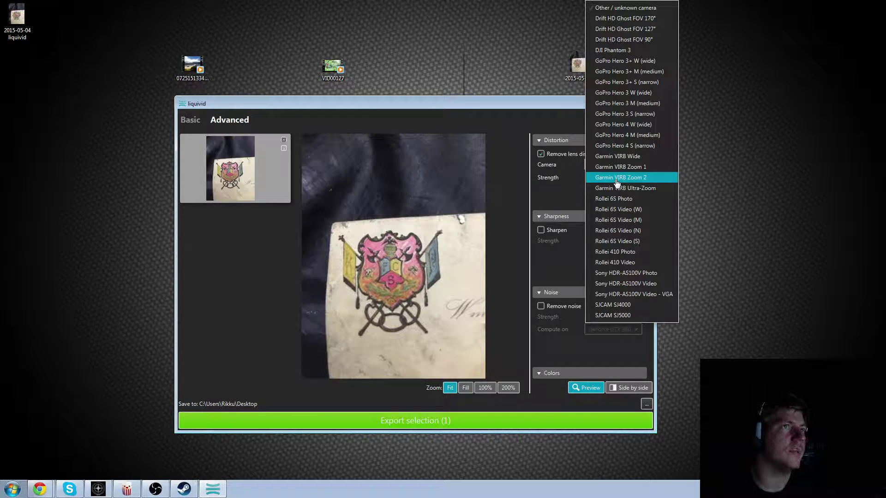
left_click(726, 159)
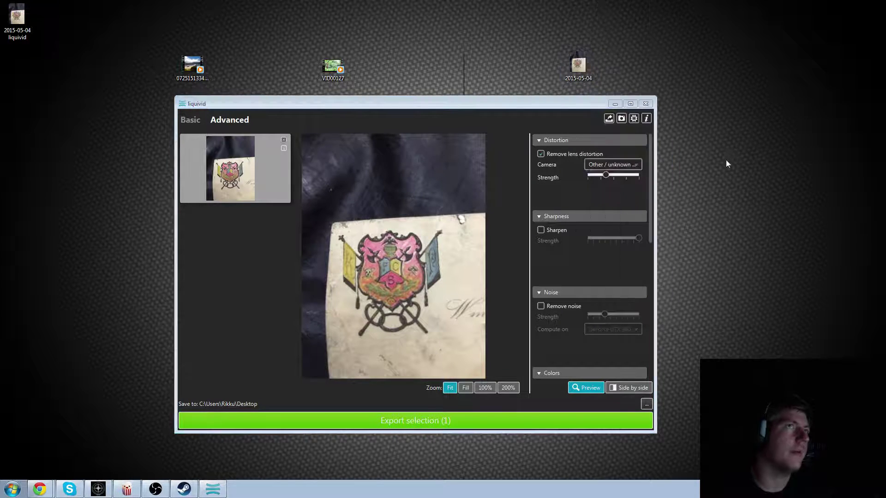
left_click(567, 156)
scroll(567, 149, "down", 5)
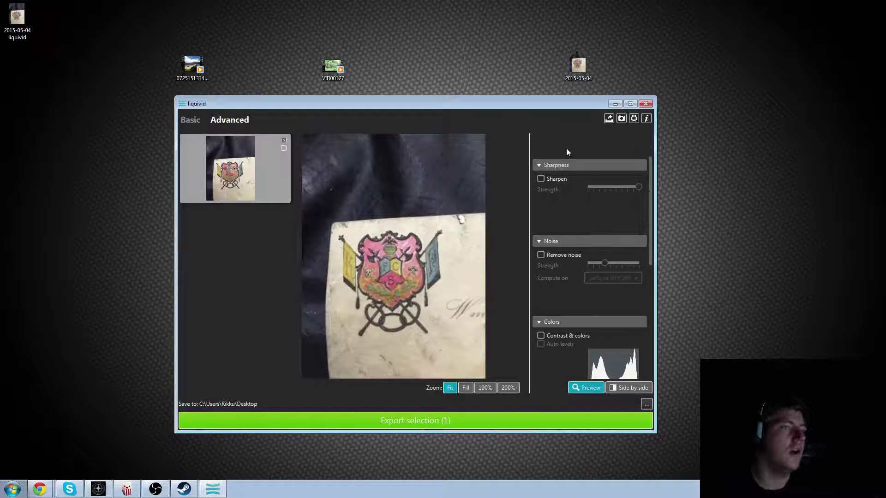
scroll(558, 165, "down", 2)
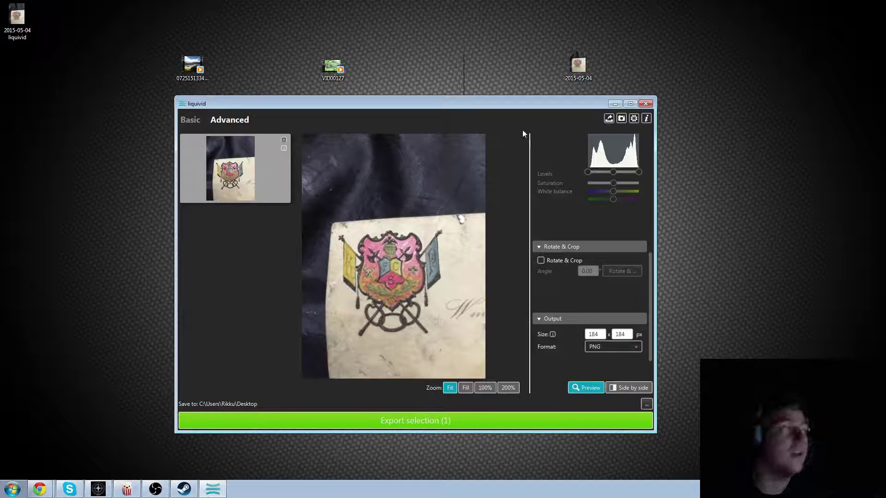
left_click(283, 141)
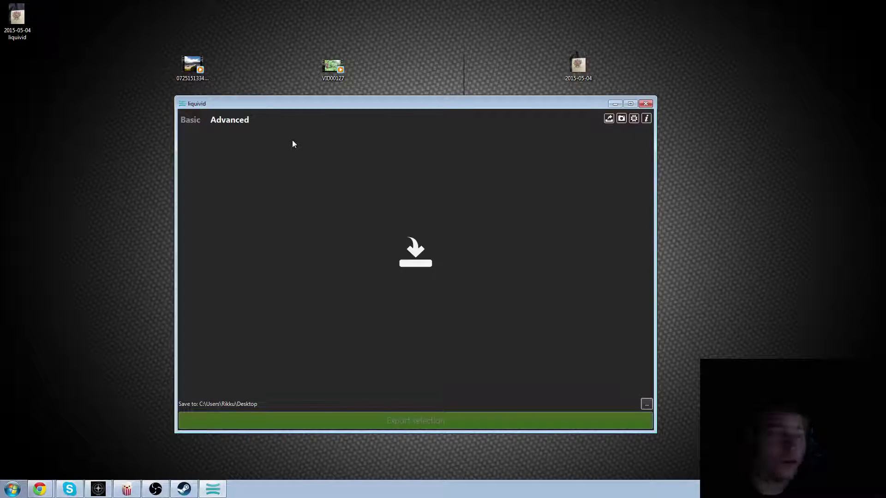
left_click_drag(332, 66, 394, 194)
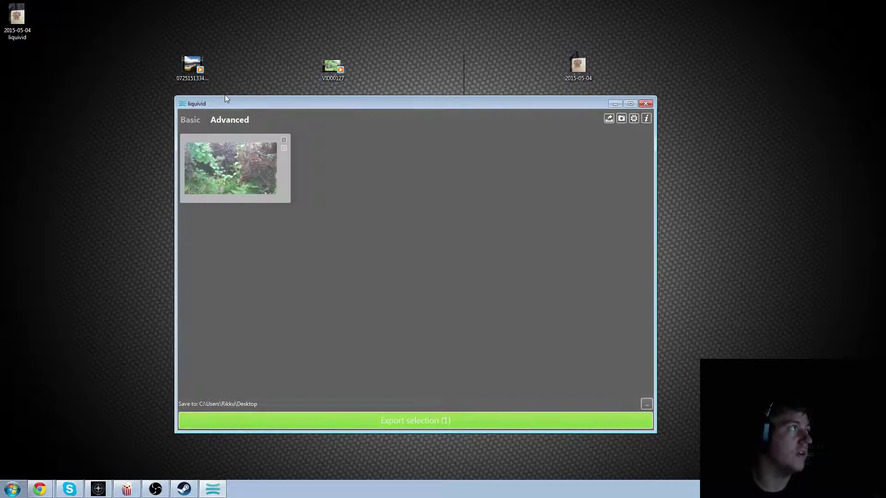
left_click_drag(192, 65, 399, 249)
left_click_drag(377, 215, 375, 211)
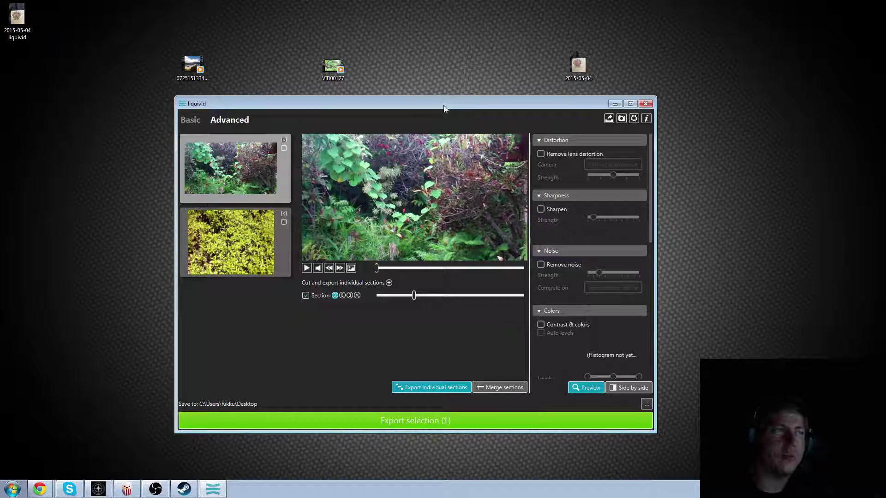
Scroll through the correction and output settings, then select the yellow-bush clip to check its output size.
scroll(579, 213, "down", 5)
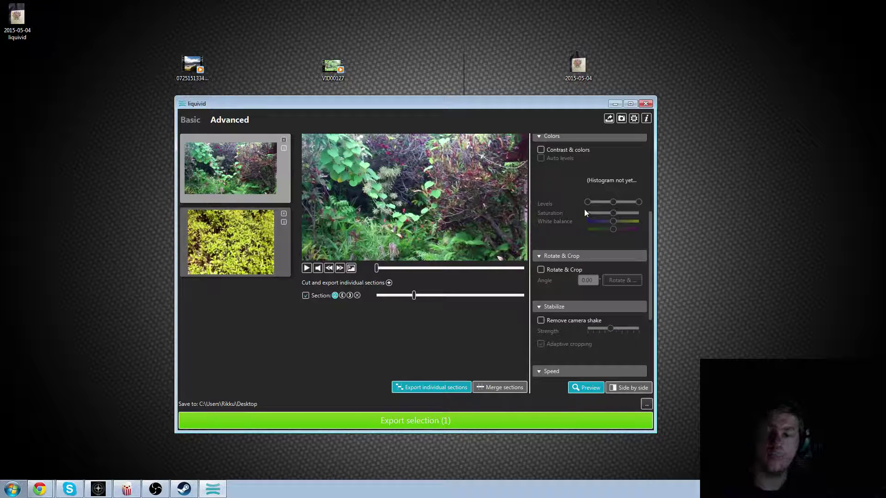
scroll(584, 213, "down", 2)
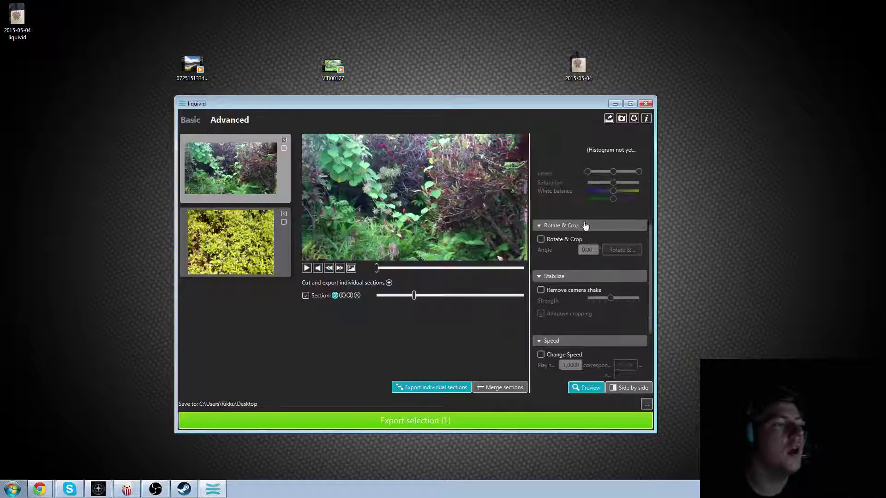
scroll(585, 225, "down", 3)
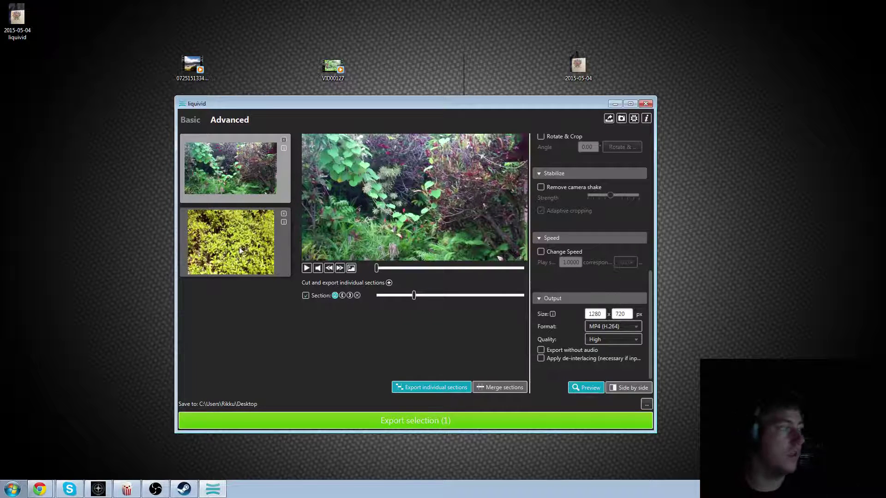
left_click(255, 225)
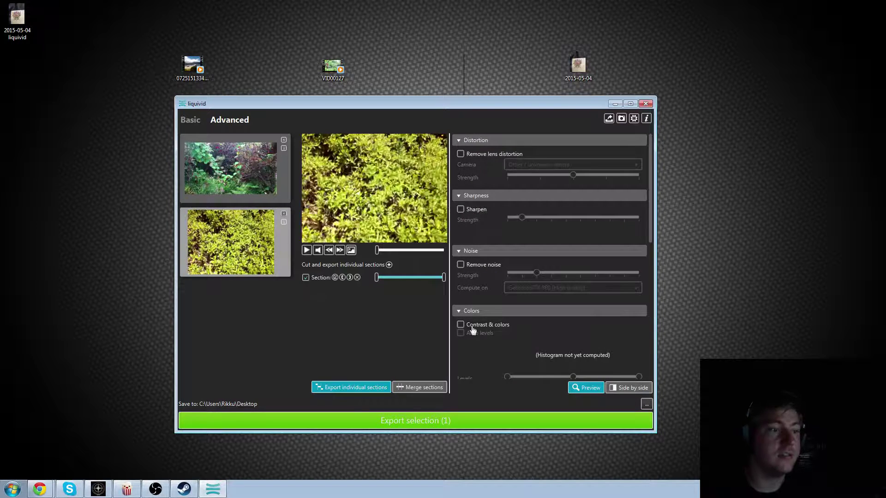
scroll(612, 321, "down", 5)
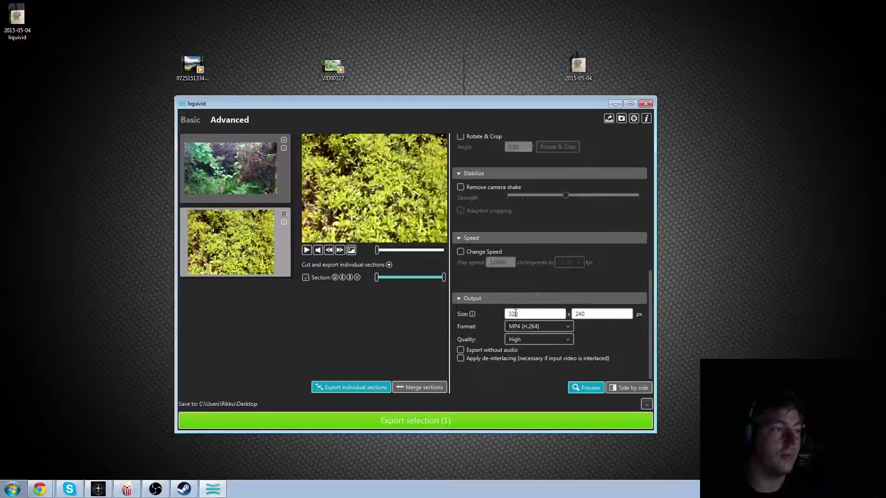
Start the forest clip's preview playing, with output at 1280×720 MP4.
left_click(307, 250)
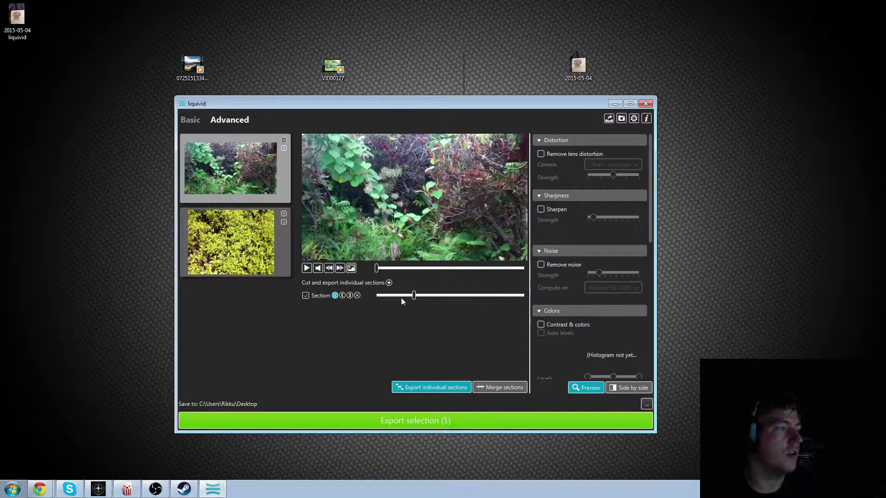
left_click_drag(652, 223, 662, 408)
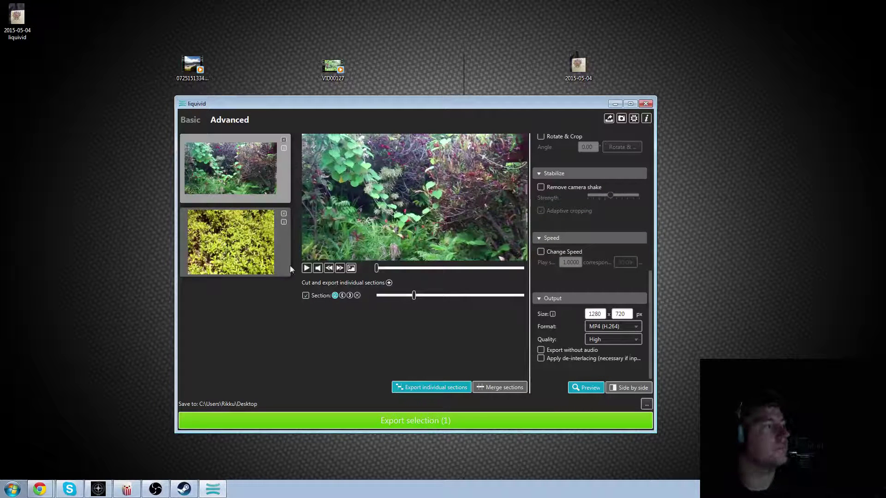
left_click(307, 270)
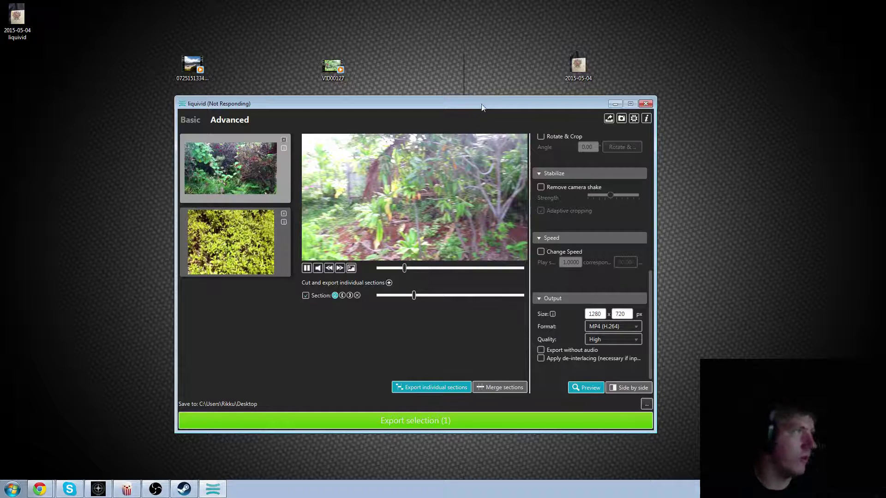
Move the frozen liquivid window around and try to stop its preview playback.
left_click_drag(481, 107, 462, 137)
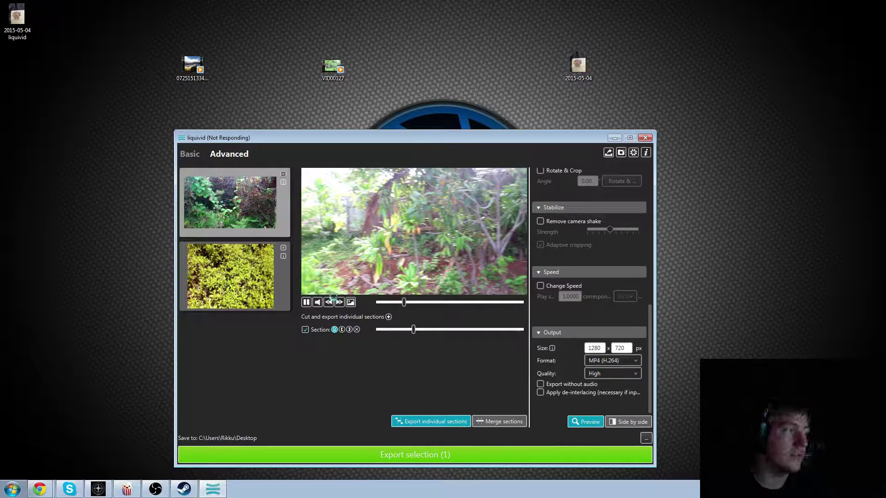
left_click(406, 236)
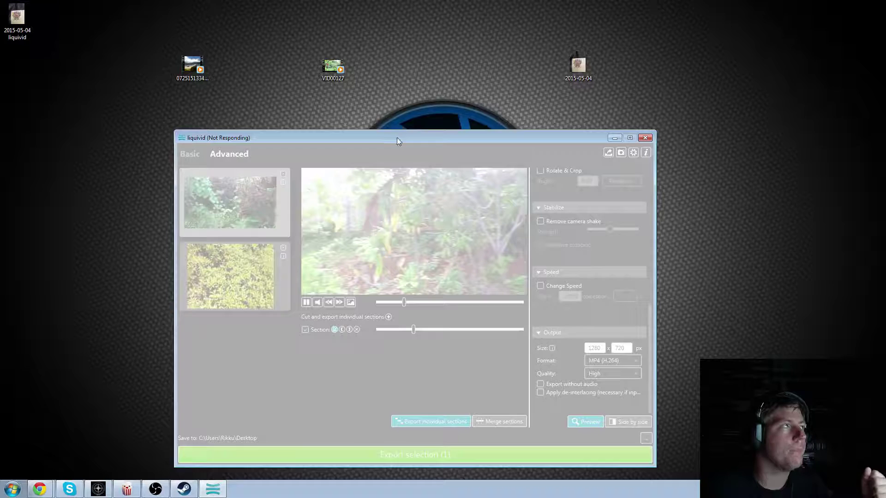
left_click_drag(397, 138, 394, 110)
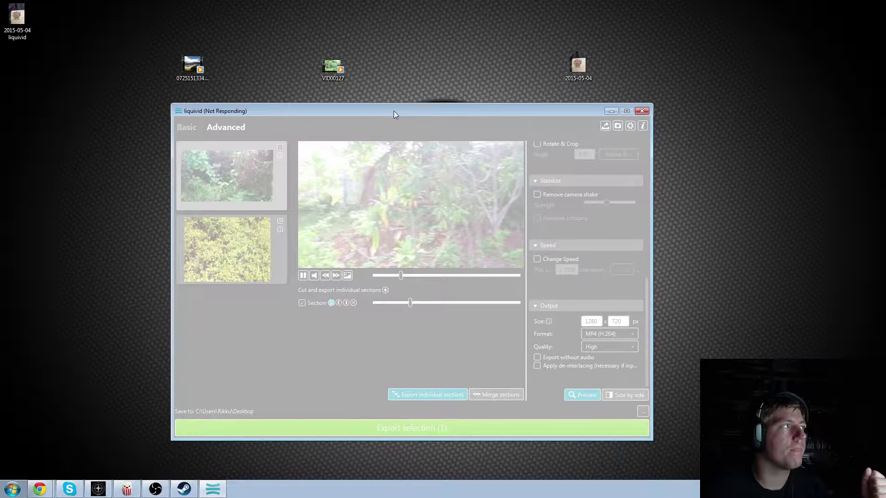
Force-close the unresponsive liquivid and bring the Steam library to the front.
left_click(641, 112)
left_click(344, 287)
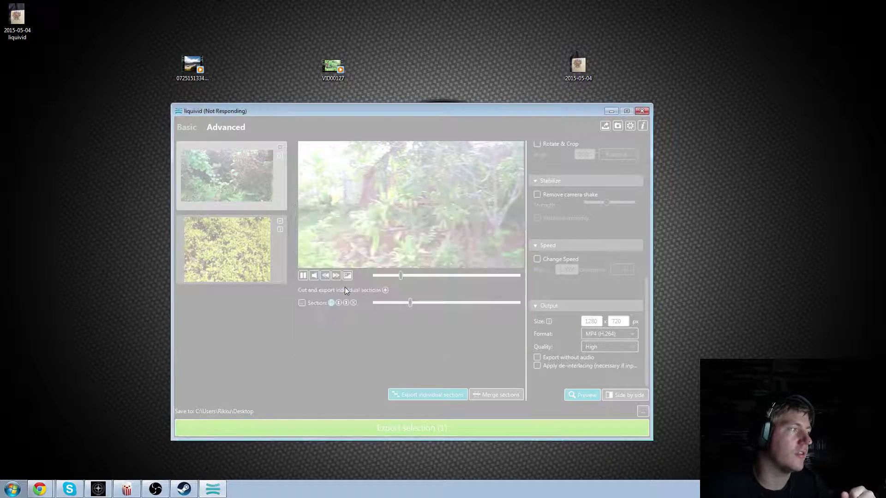
left_click(183, 489)
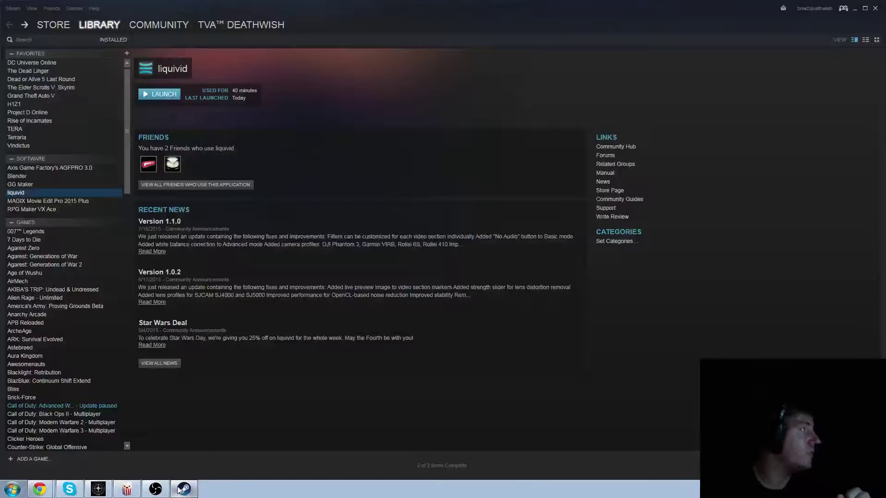
Relaunch liquivid from Steam, dismiss the Crashed? notice and return to Advanced mode.
left_click(169, 97)
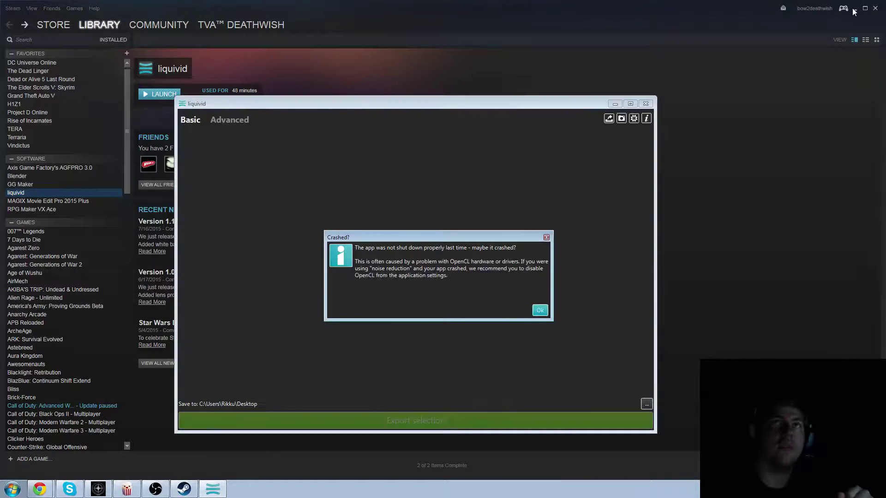
left_click(854, 9)
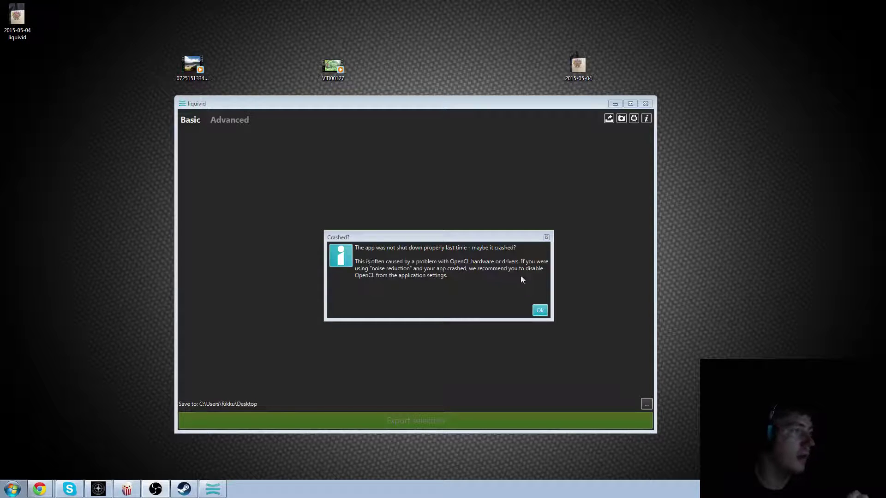
left_click(540, 311)
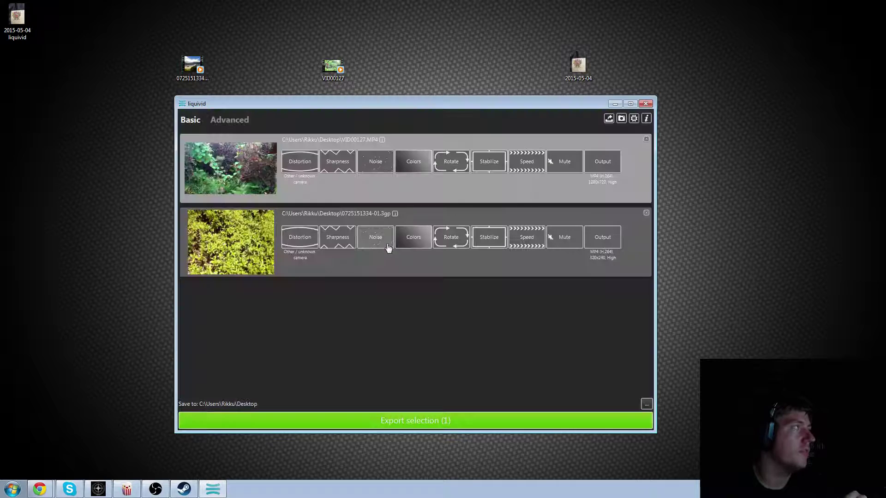
left_click(230, 120)
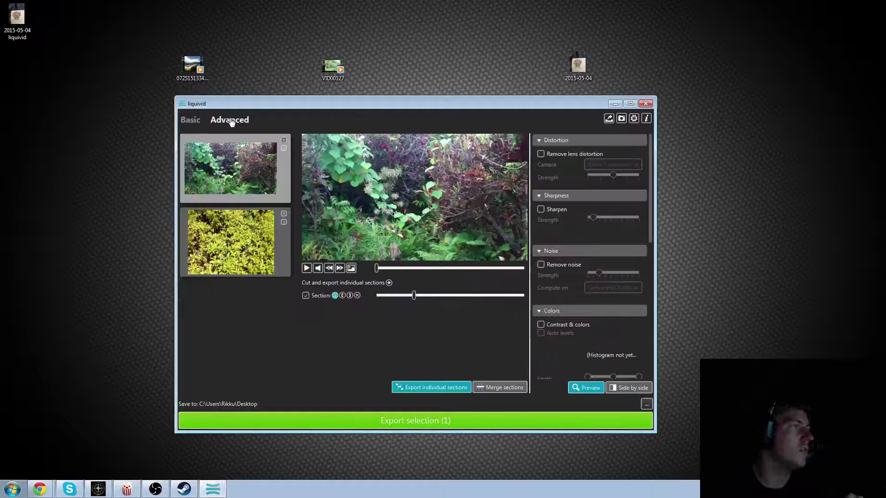
Play the forest clip preview through to its end while reviewing its Colors settings.
left_click(303, 268)
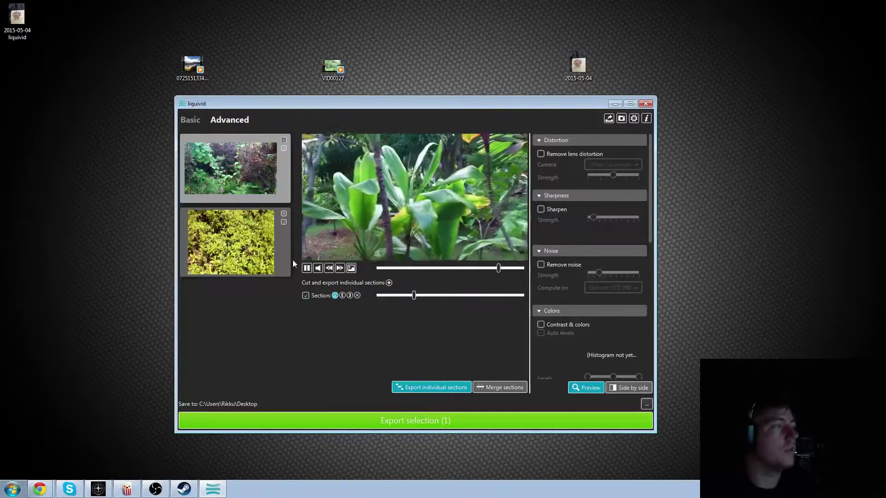
scroll(593, 294, "down", 2)
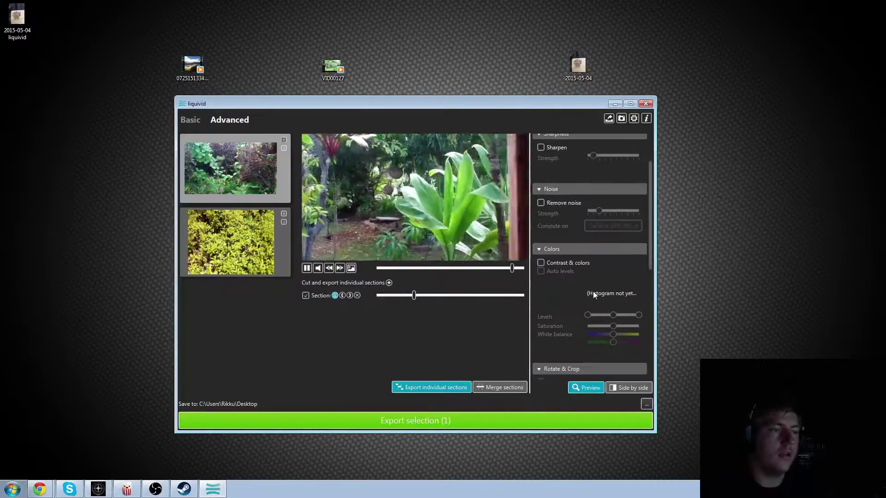
scroll(594, 294, "down", 2)
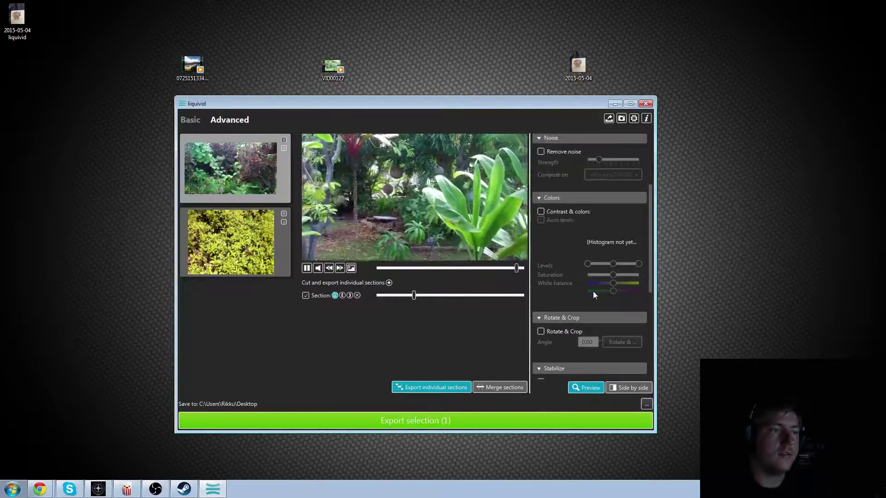
Enable contrast and colours, shift white balance toward green-yellow, raise saturation, and replay from the start.
left_click(541, 212)
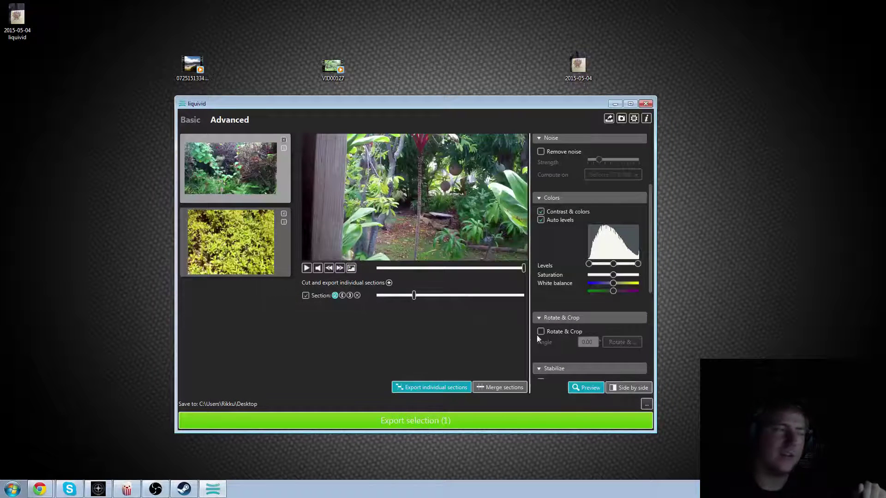
left_click_drag(613, 293, 605, 291)
left_click(616, 284)
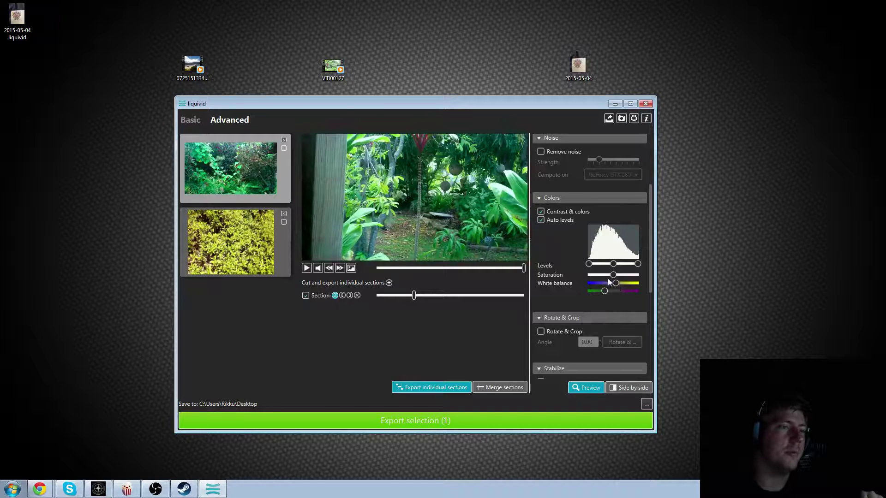
left_click_drag(613, 275, 608, 293)
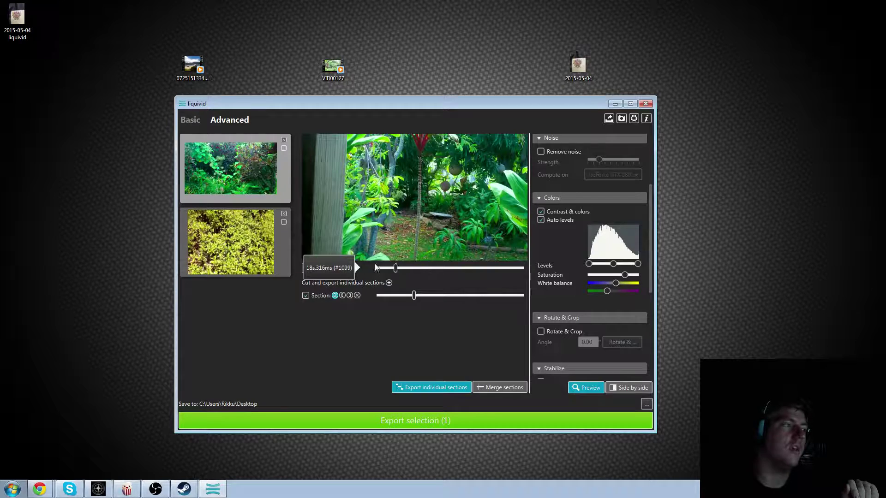
left_click(318, 268)
left_click(306, 269)
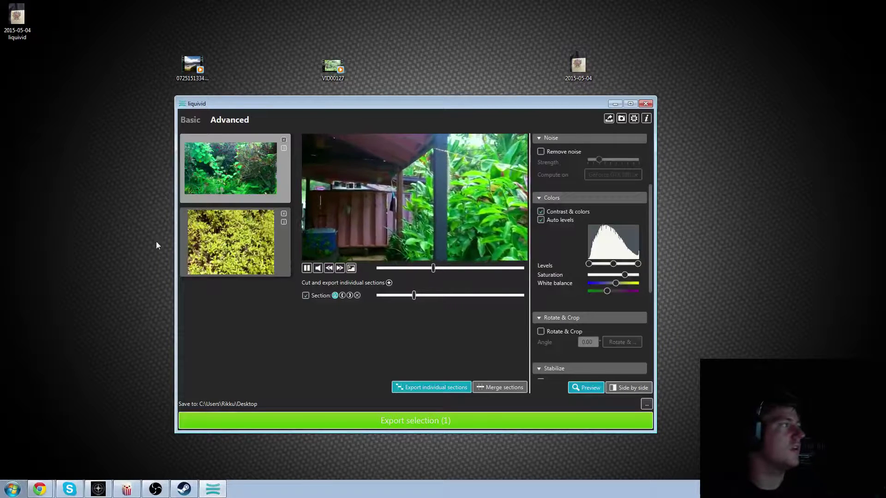
Select the second video and play its preview.
left_click(234, 249)
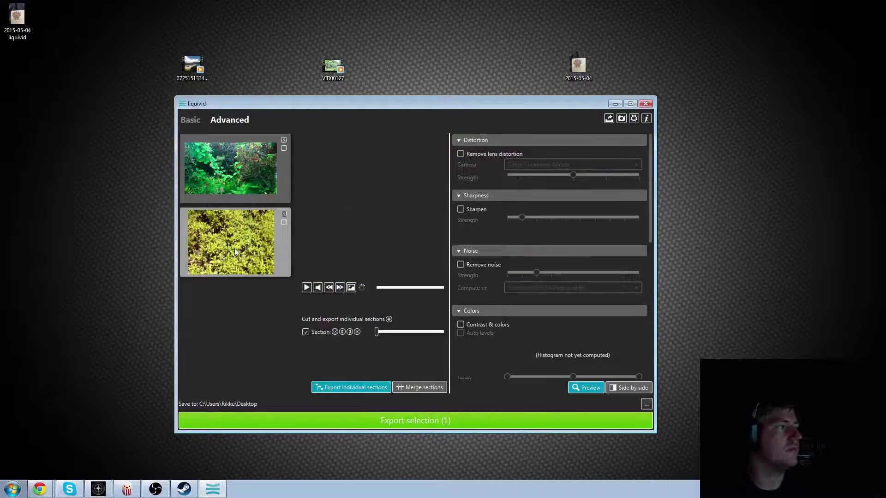
left_click(306, 252)
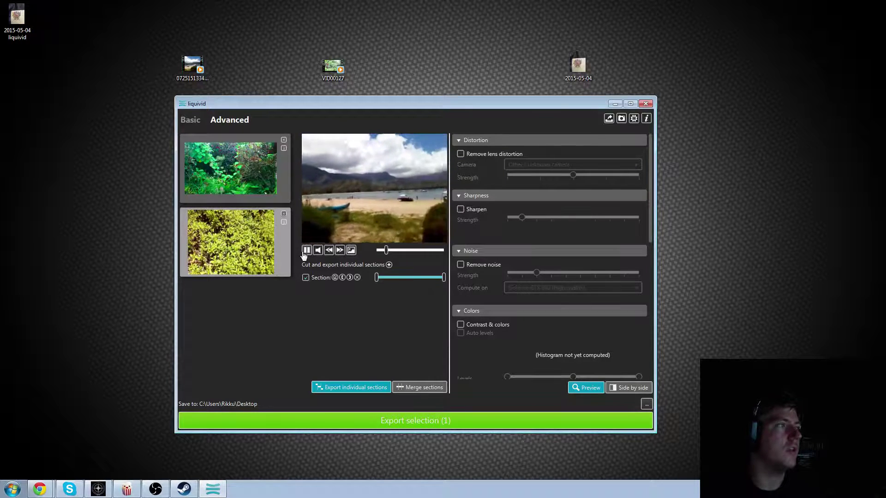
scroll(514, 325, "down", 5)
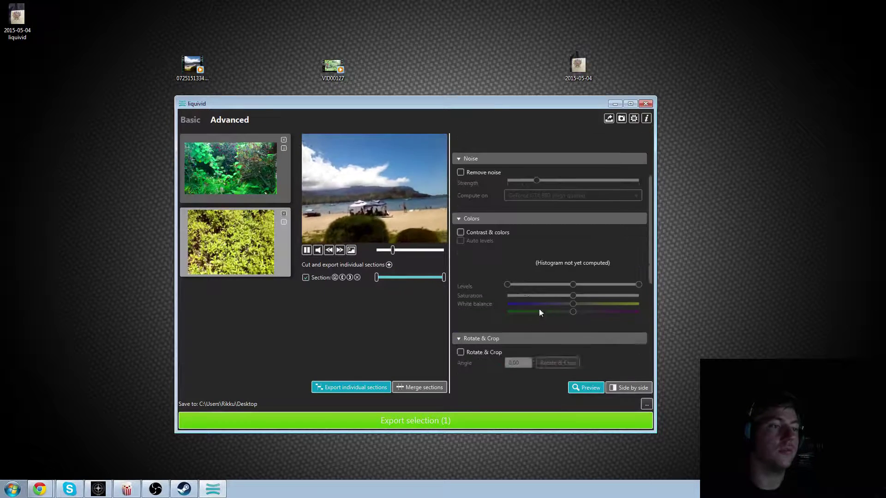
scroll(537, 310, "up", 1)
Enable automatic contrast and colours, cool the white balance toward blue, and play the beach preview.
left_click(461, 181)
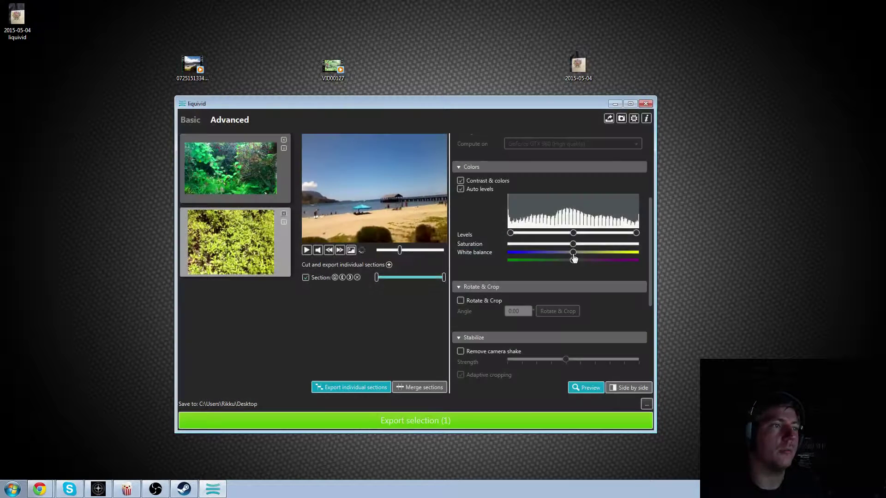
left_click_drag(573, 253, 559, 257)
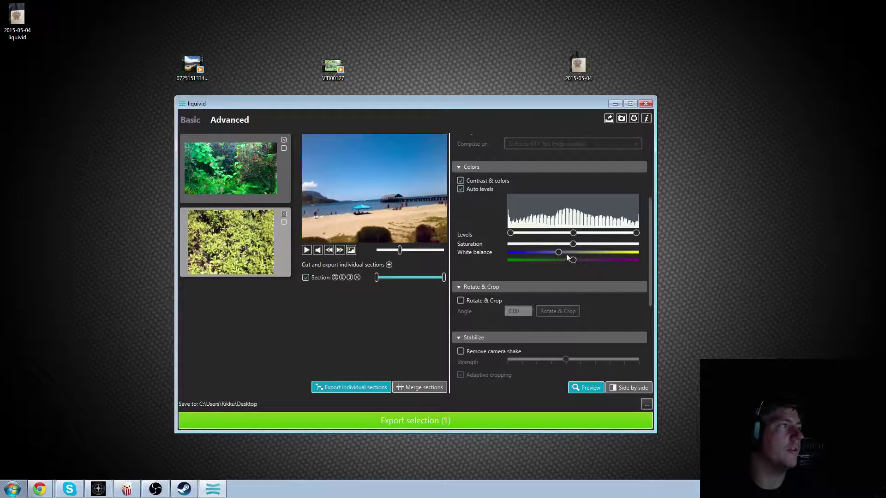
left_click_drag(559, 254, 577, 244)
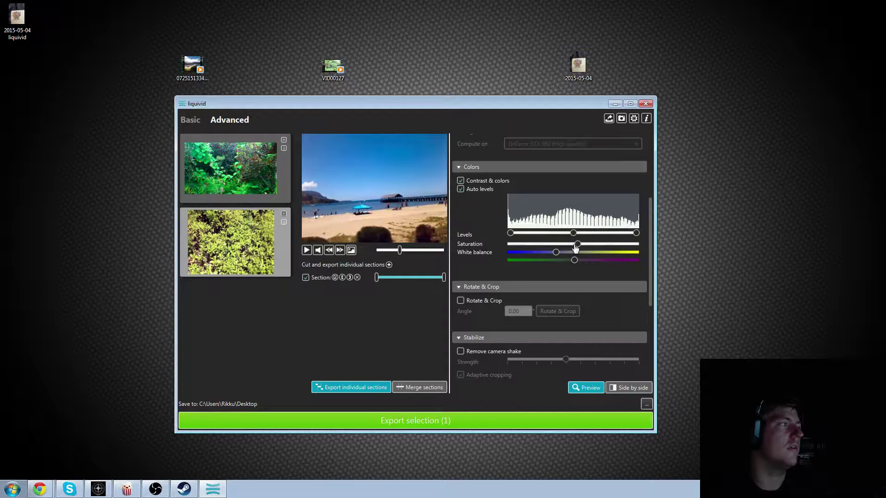
left_click(305, 250)
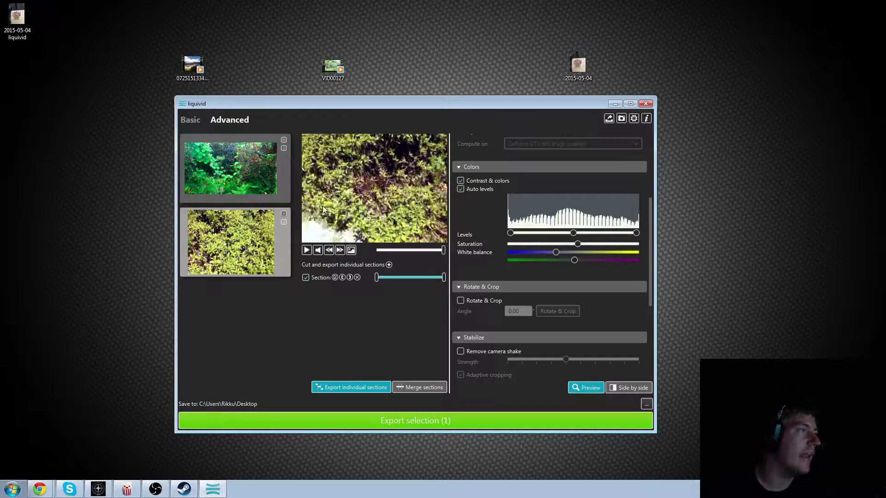
Enable Merge sections, mark a short section range on the garden clip, then reselect the beach clip.
left_click(414, 389)
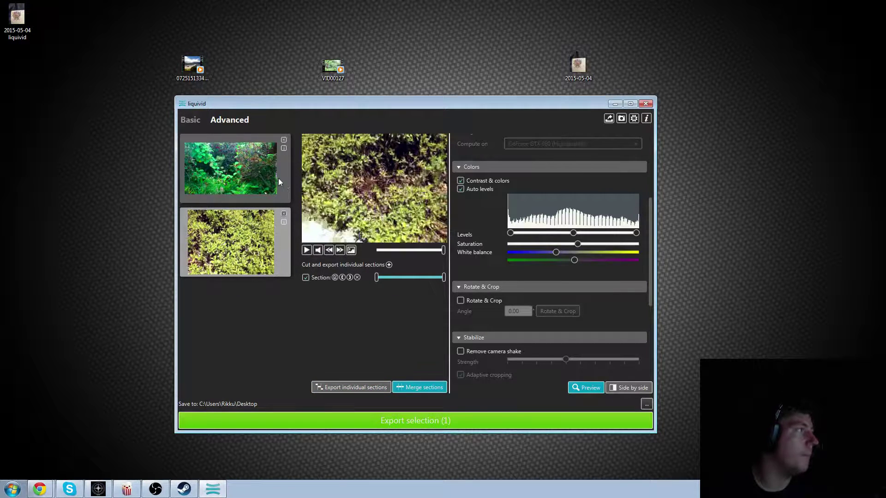
left_click(265, 202)
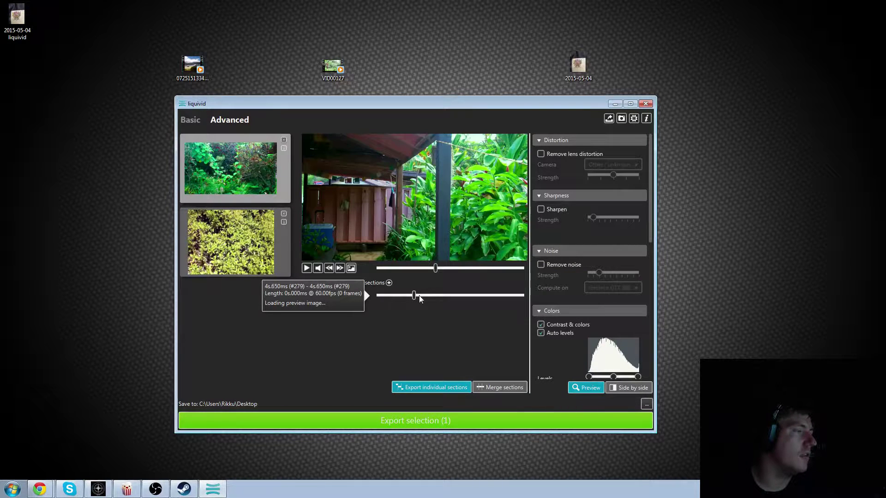
left_click_drag(419, 296, 452, 295)
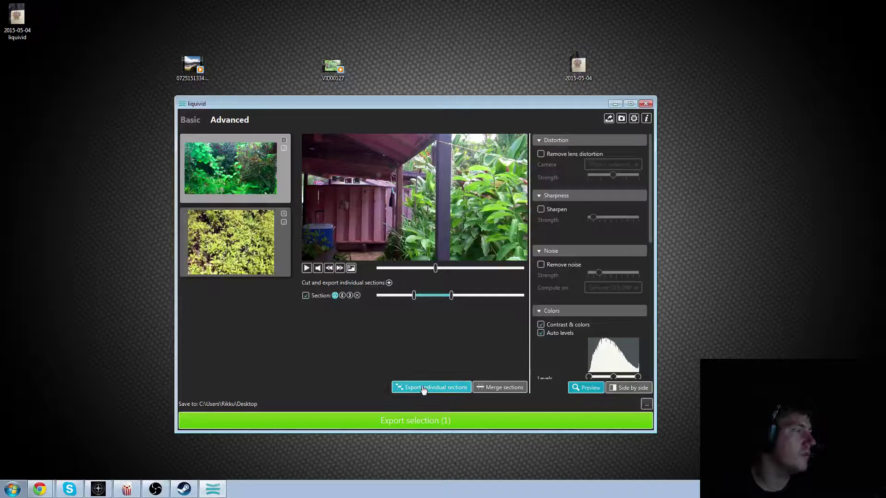
left_click(264, 231)
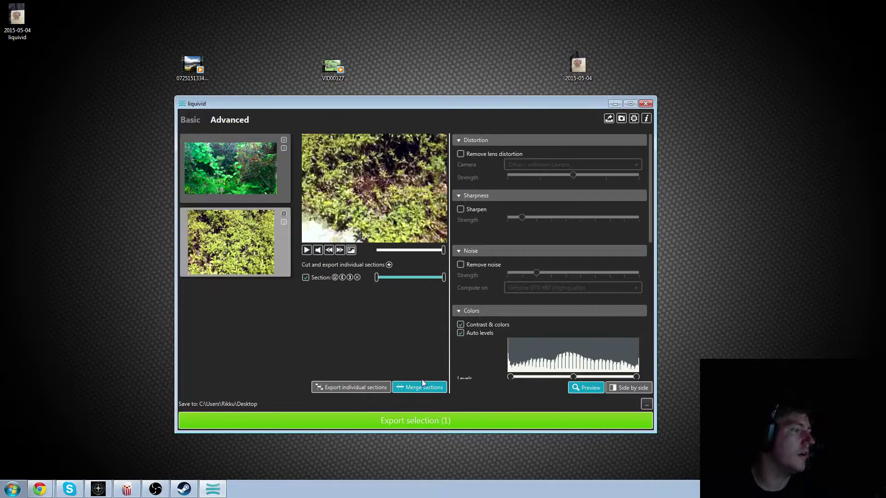
left_click(391, 250)
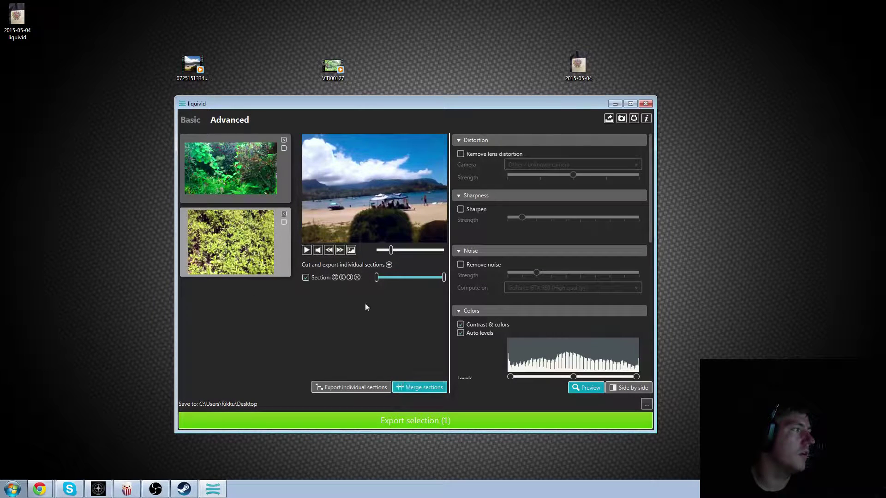
Add a second section to the beach clip, split it mid-way, and merge both sections on export.
left_click(389, 265)
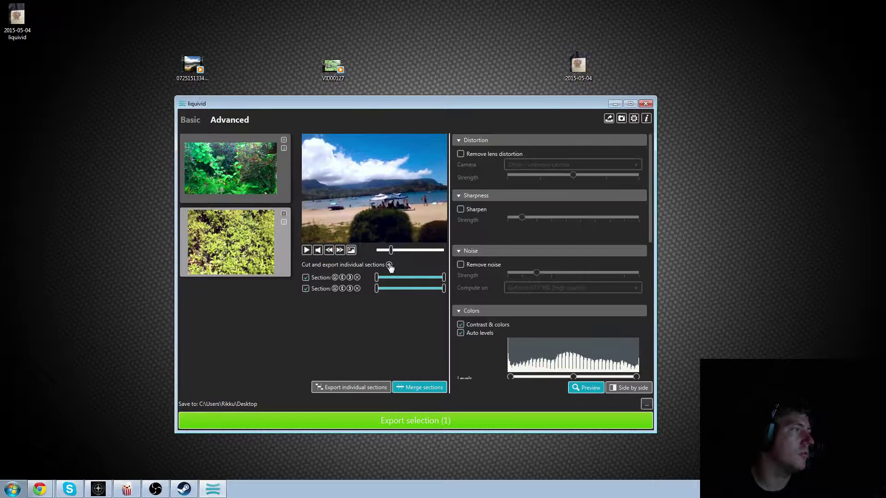
left_click_drag(377, 289, 412, 278)
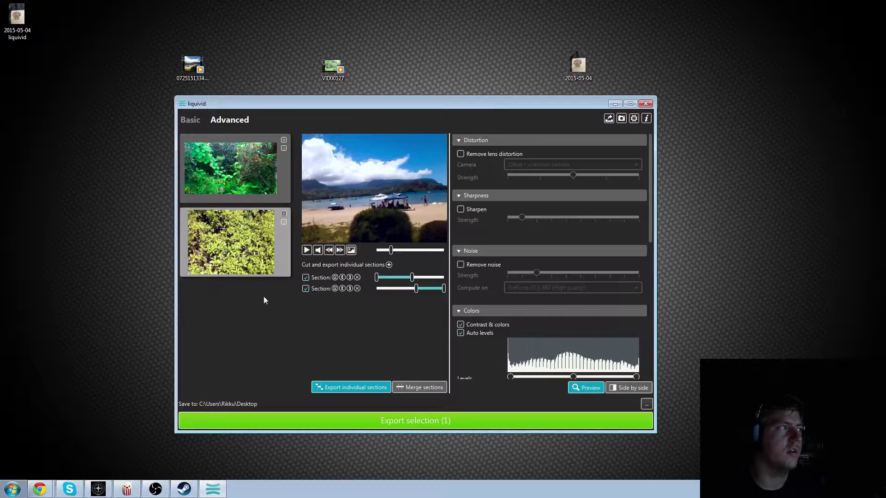
left_click(223, 234)
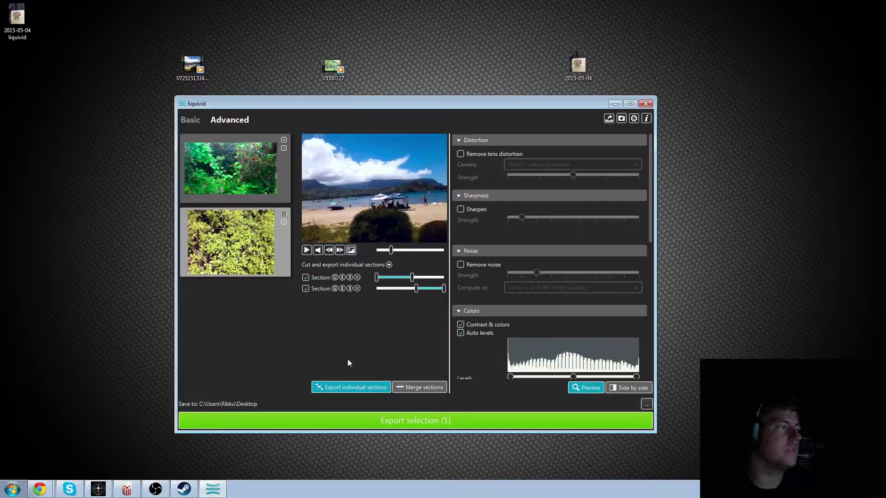
left_click(433, 389)
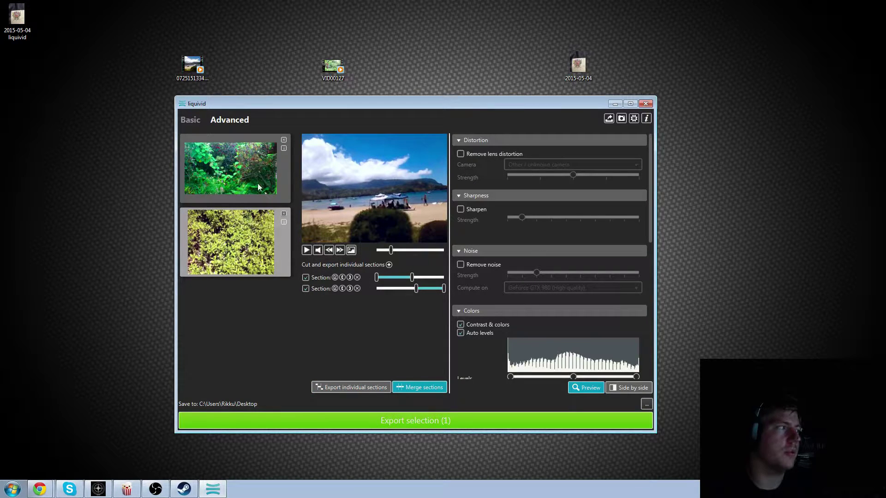
left_click(335, 278)
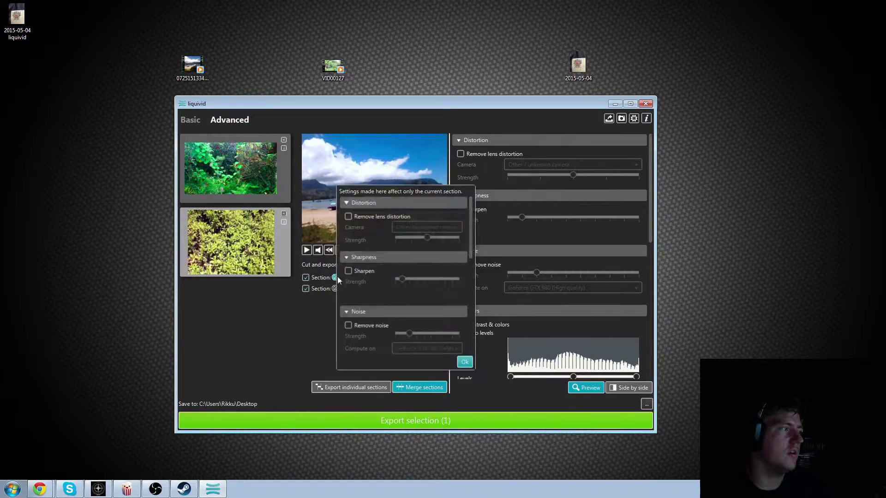
left_click(465, 362)
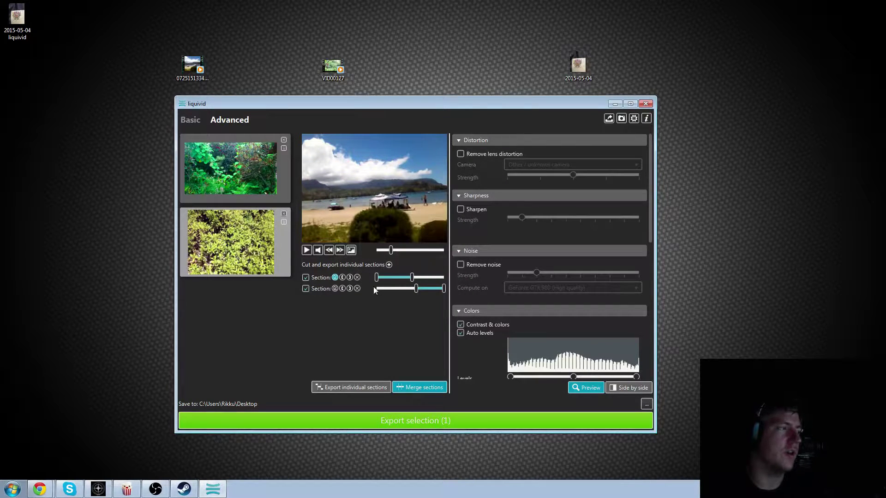
left_click(326, 294)
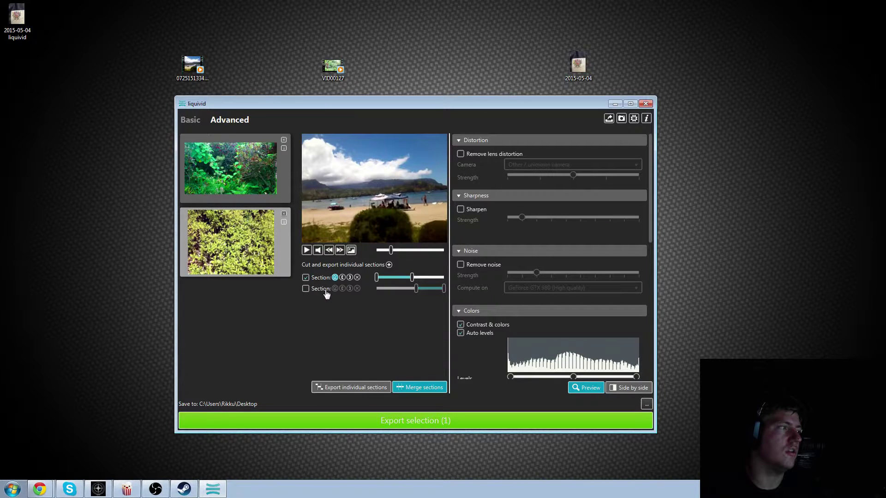
left_click(310, 291)
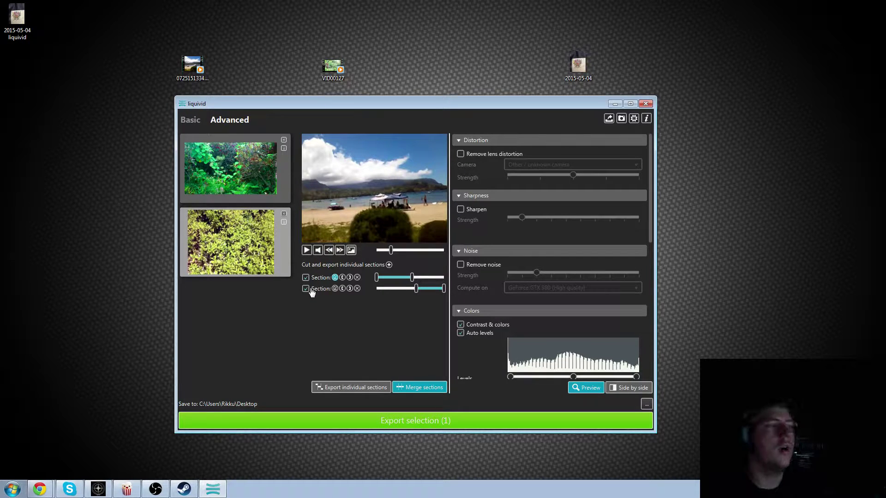